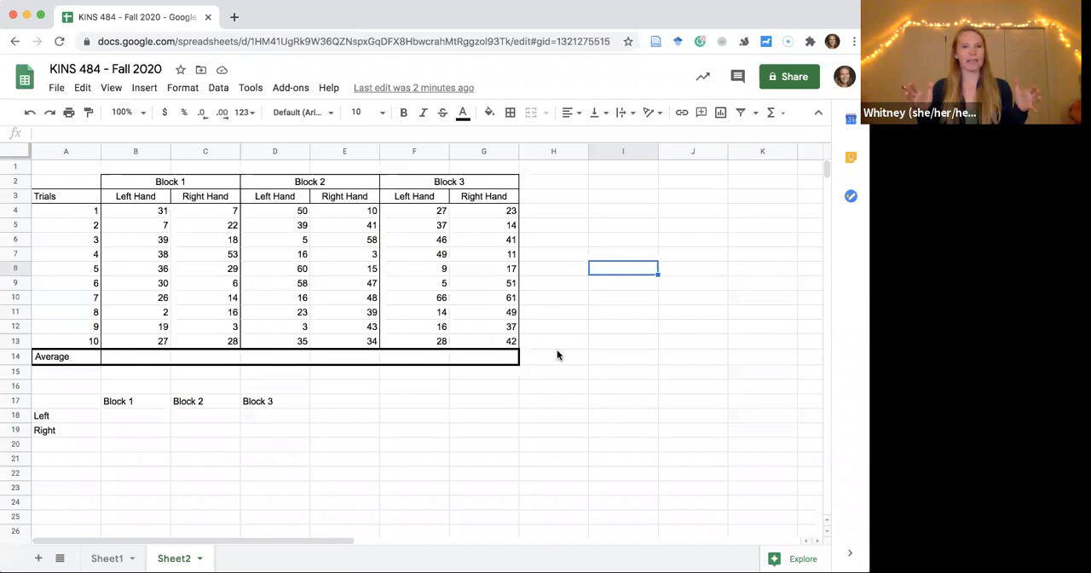
Examine the Block 1 and Block 2 headings, trial numbers 1 to 10, and the Block 1 left-hand scores with their empty average cell.
click(154, 182)
click(302, 190)
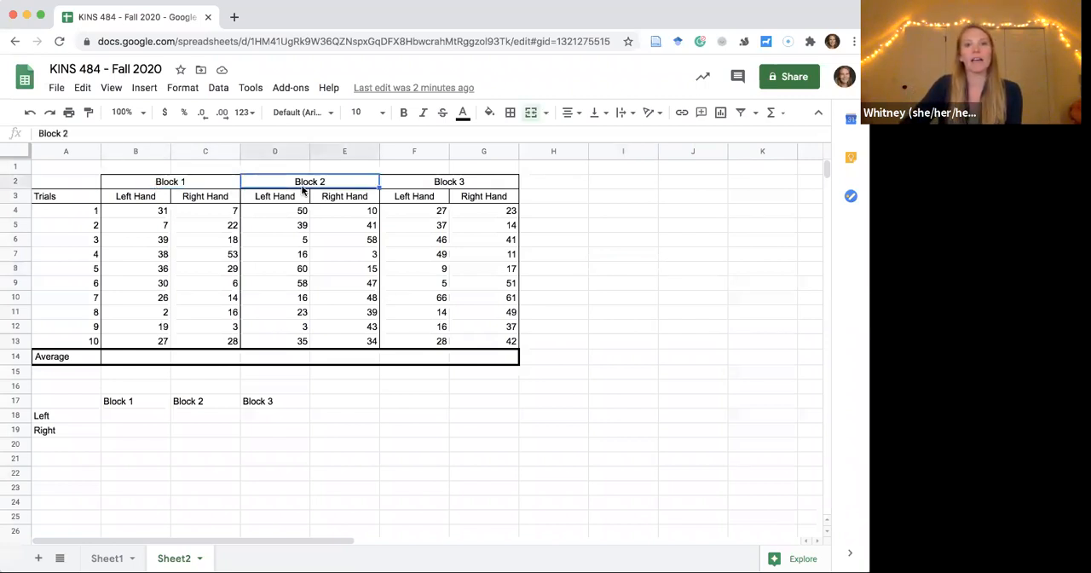
click(59, 196)
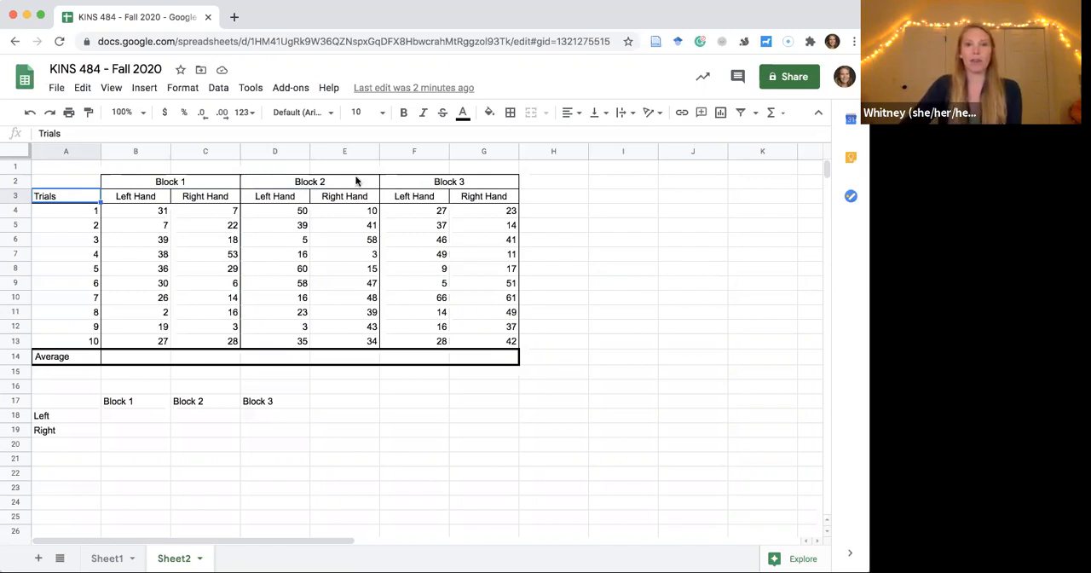
click(203, 183)
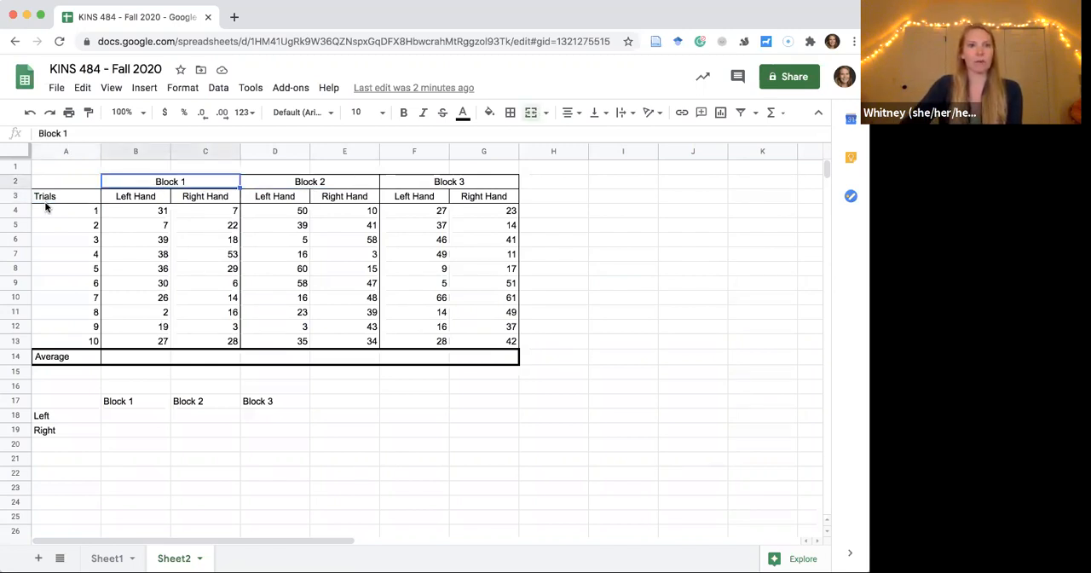
drag(71, 204, 73, 340)
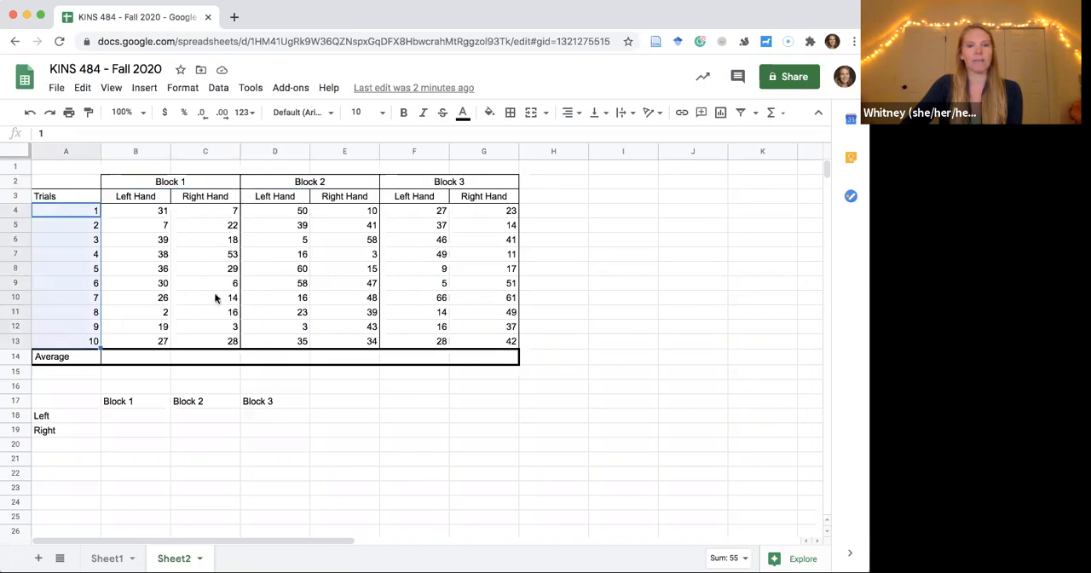
click(136, 241)
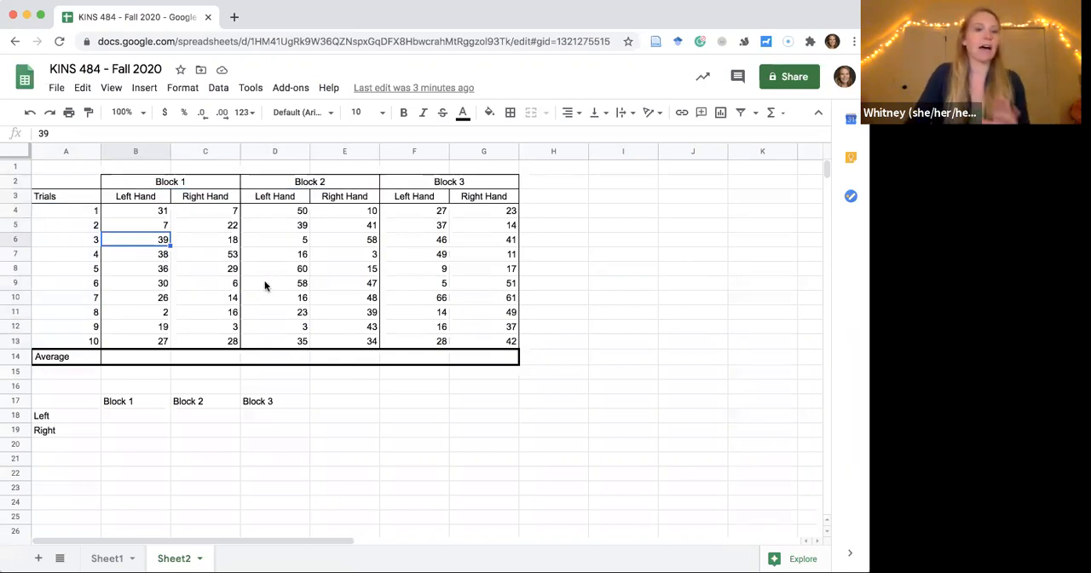
click(132, 358)
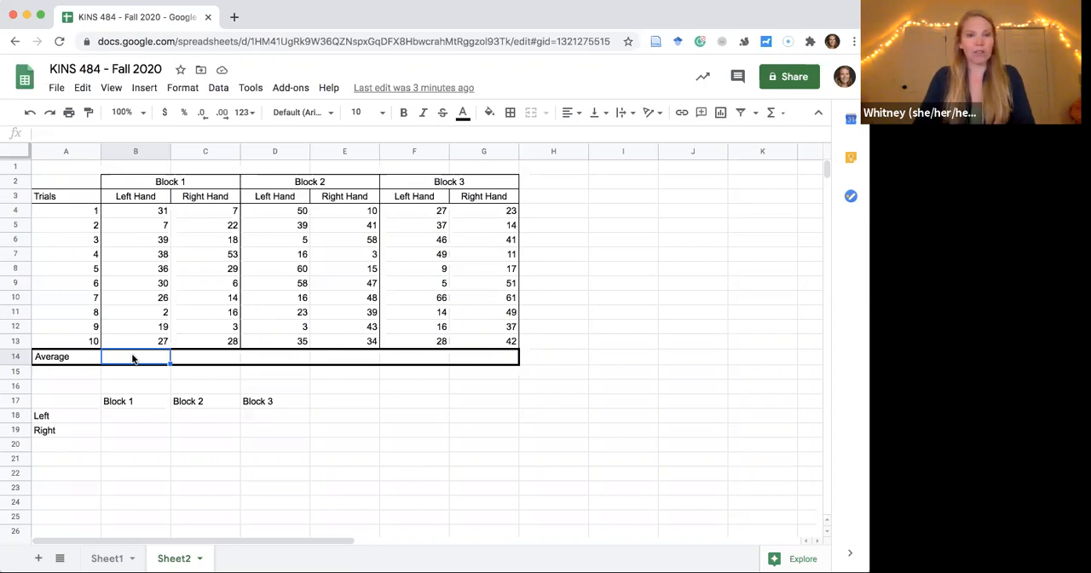
drag(151, 212, 149, 341)
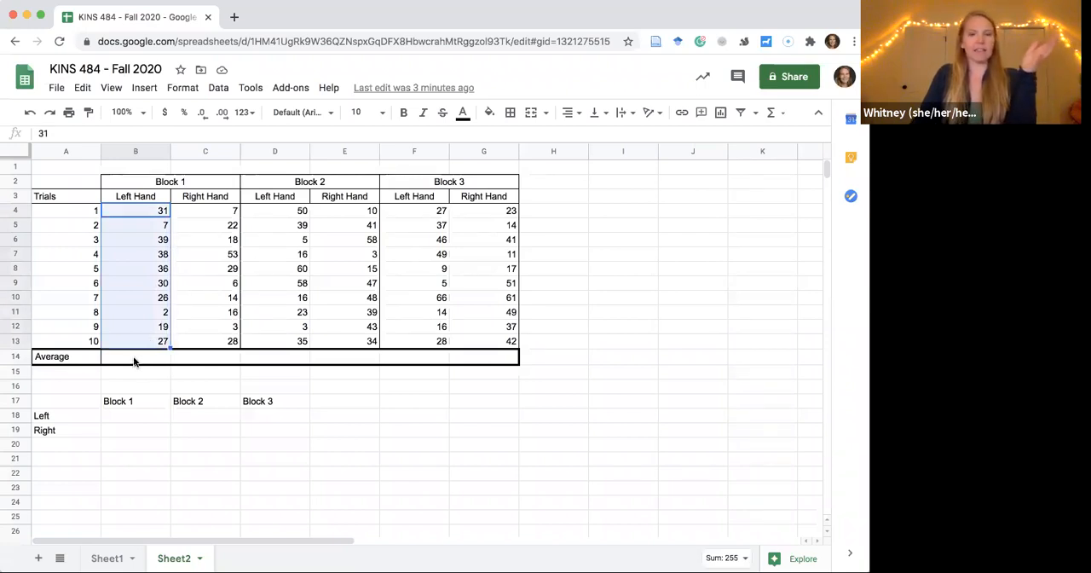
Try the formula =(B4:B13) in cell B14 for the Block 1 left-hand average, and clear the cell.
click(134, 361)
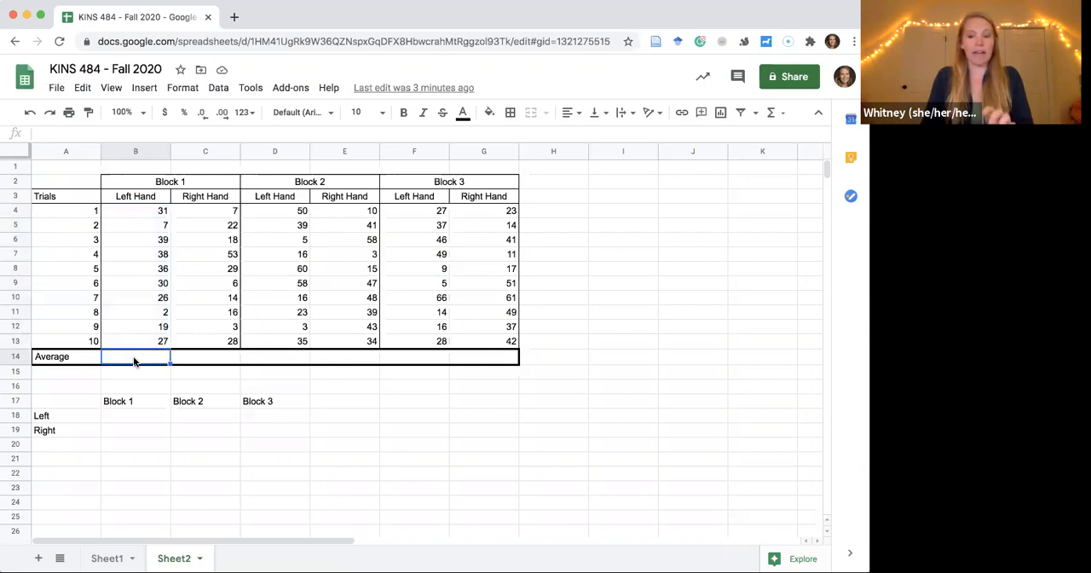
text(=)
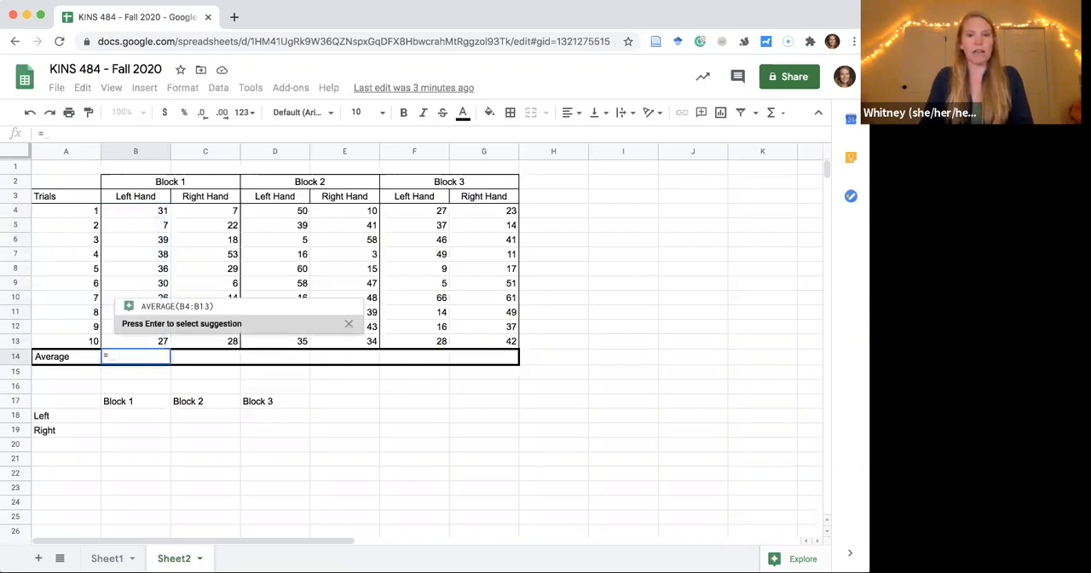
text(()
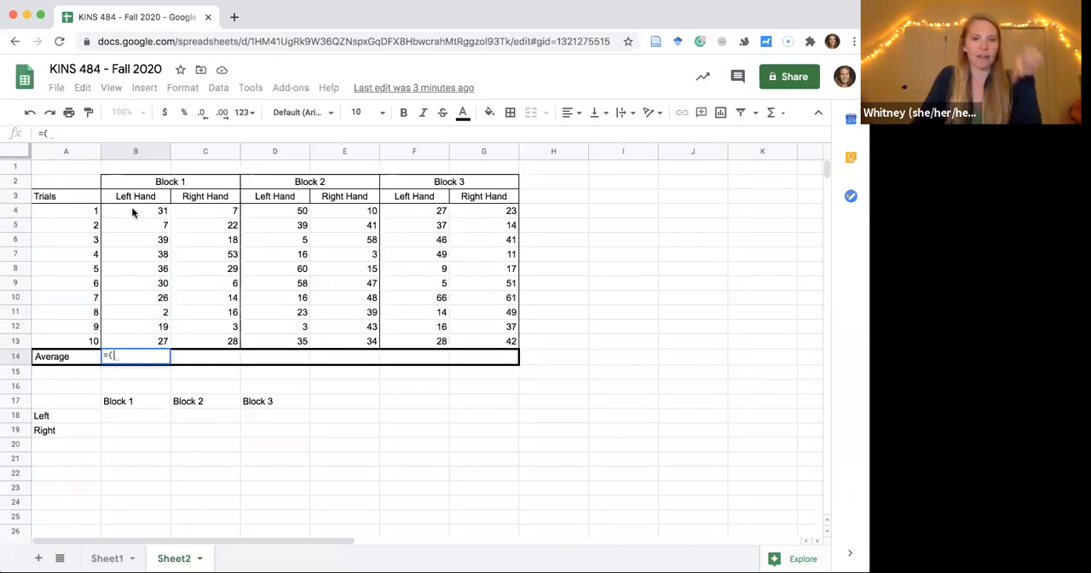
drag(132, 213, 137, 343)
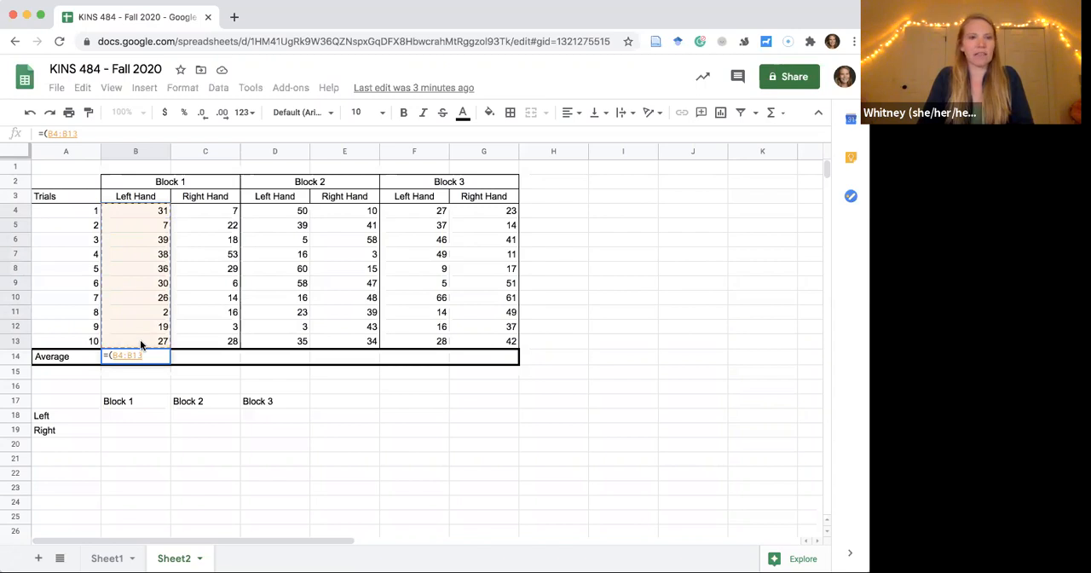
text())
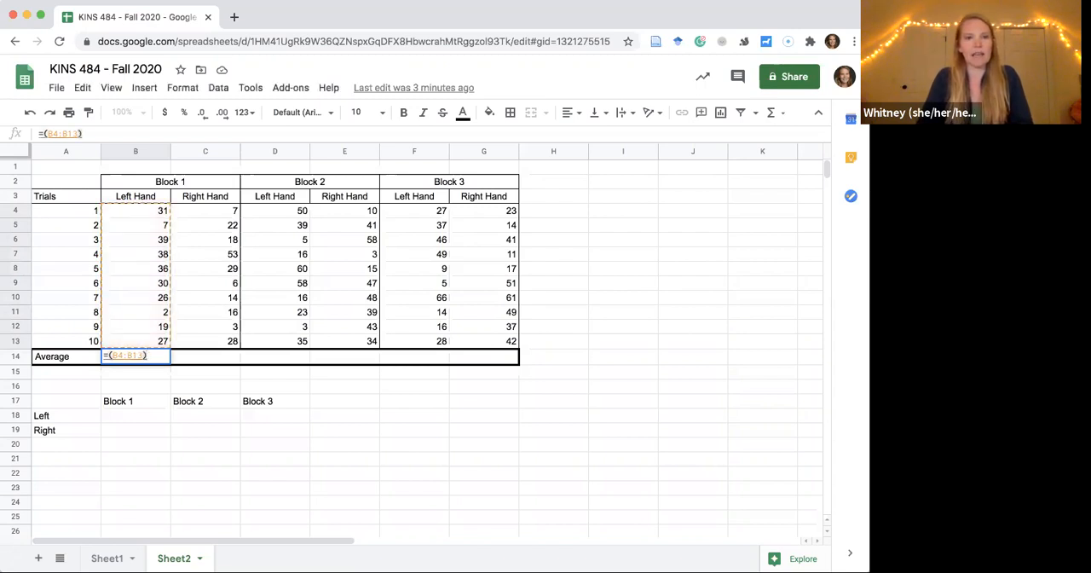
key(Return)
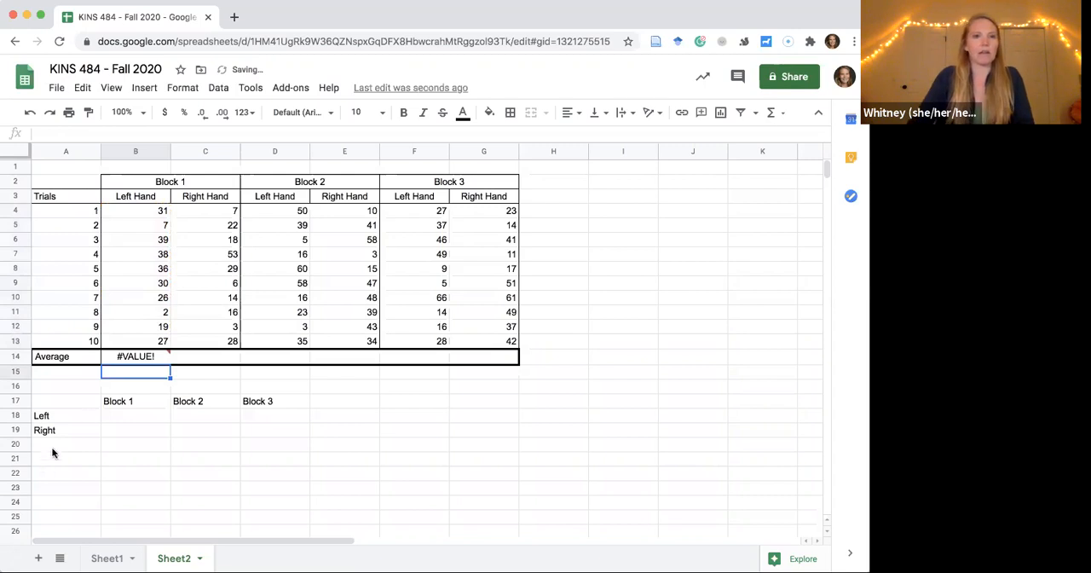
click(148, 360)
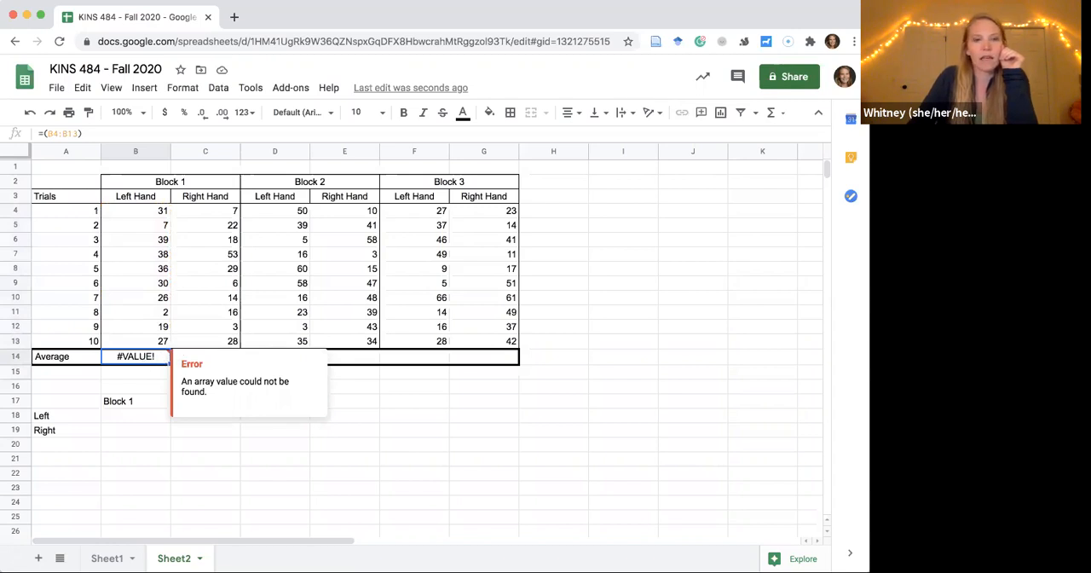
key(Delete)
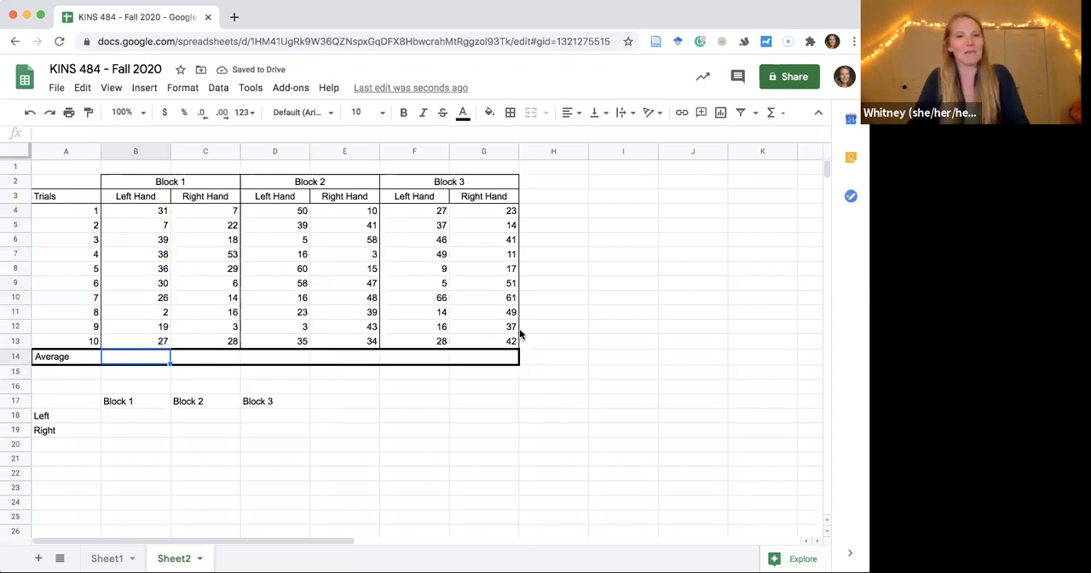
Calculate the Block 1 left-hand average in cell B14 with =average(B4:B13).
text(=av)
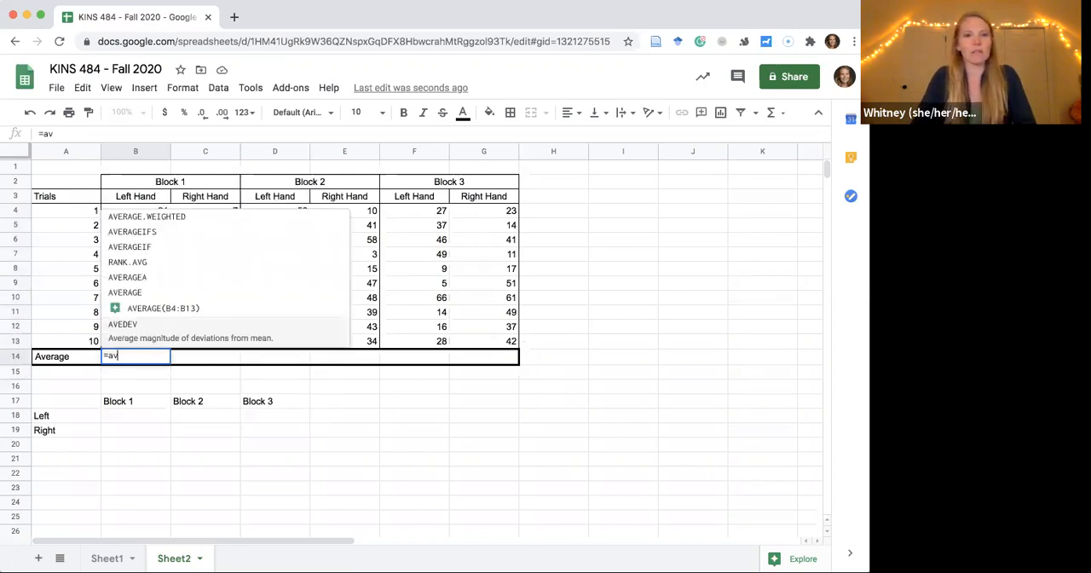
text(erage)
key(BackSpace)
key(BackSpace)
key(BackSpace)
key(BackSpace)
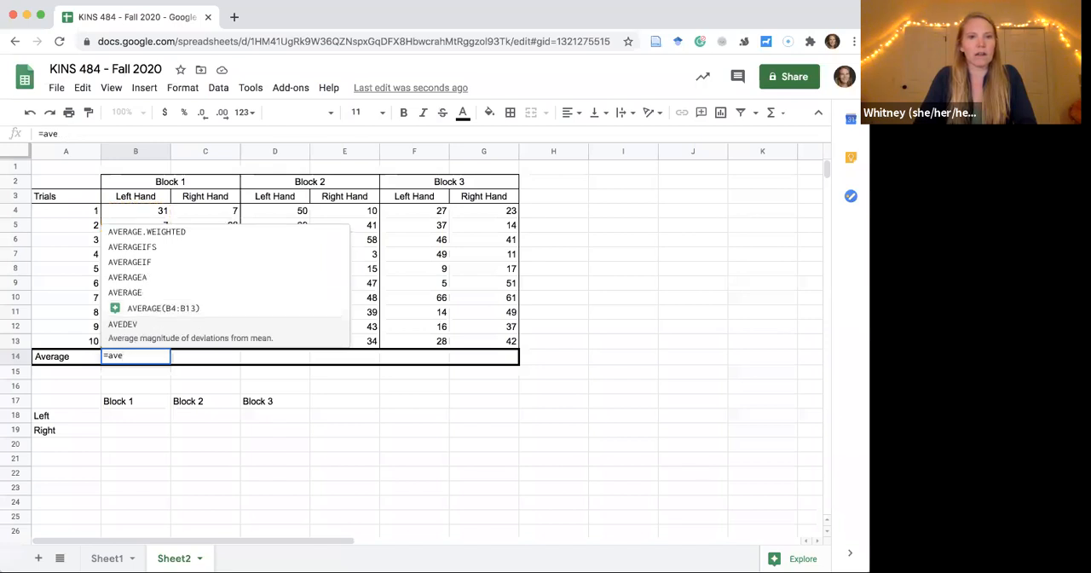
text(rage()
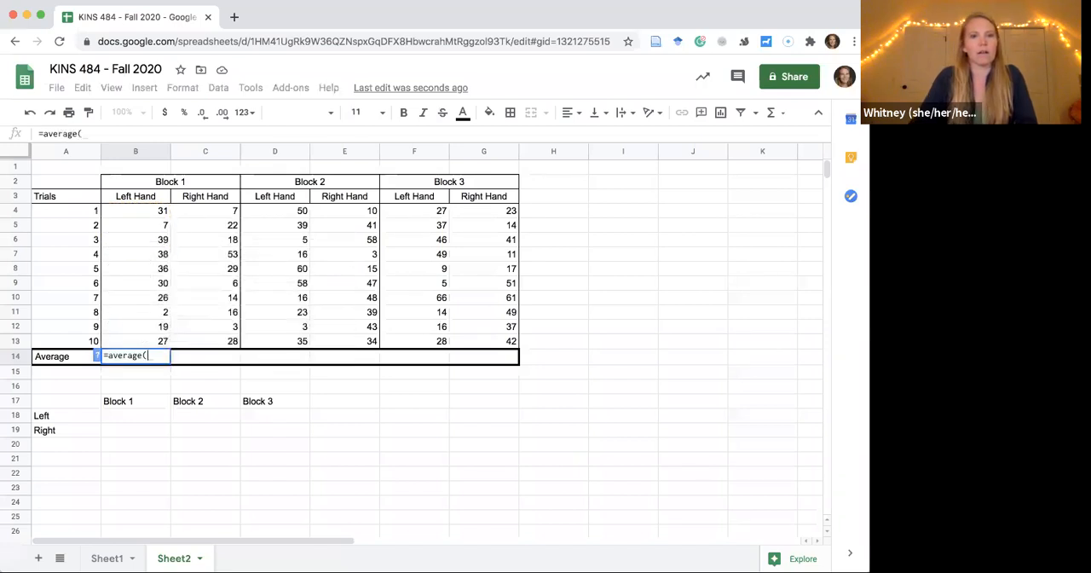
drag(125, 212, 130, 342)
key(Return)
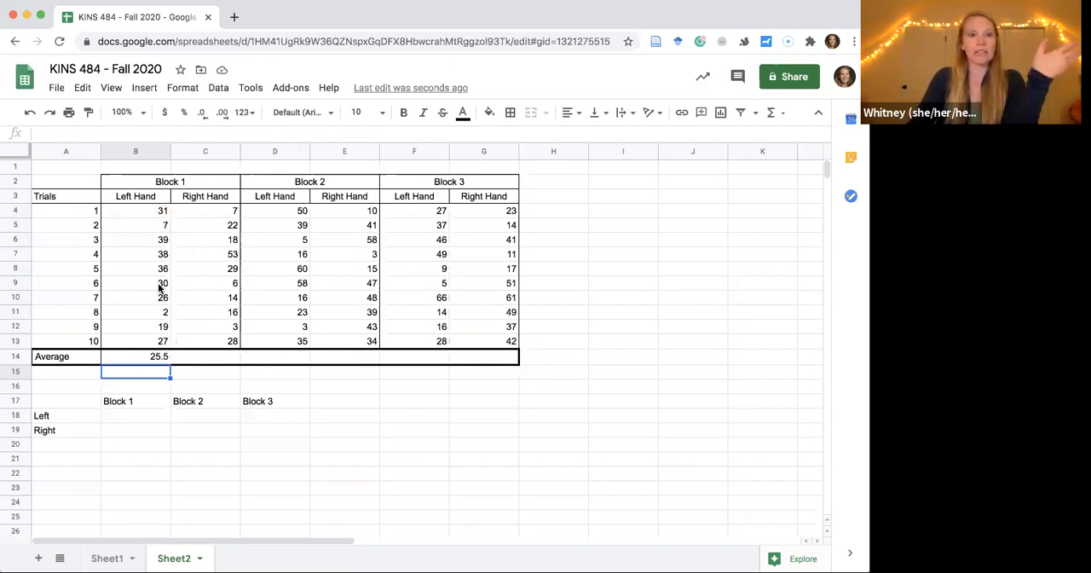
Fill the average formula from B14 across the Average row to G14 for all remaining hand columns.
click(128, 358)
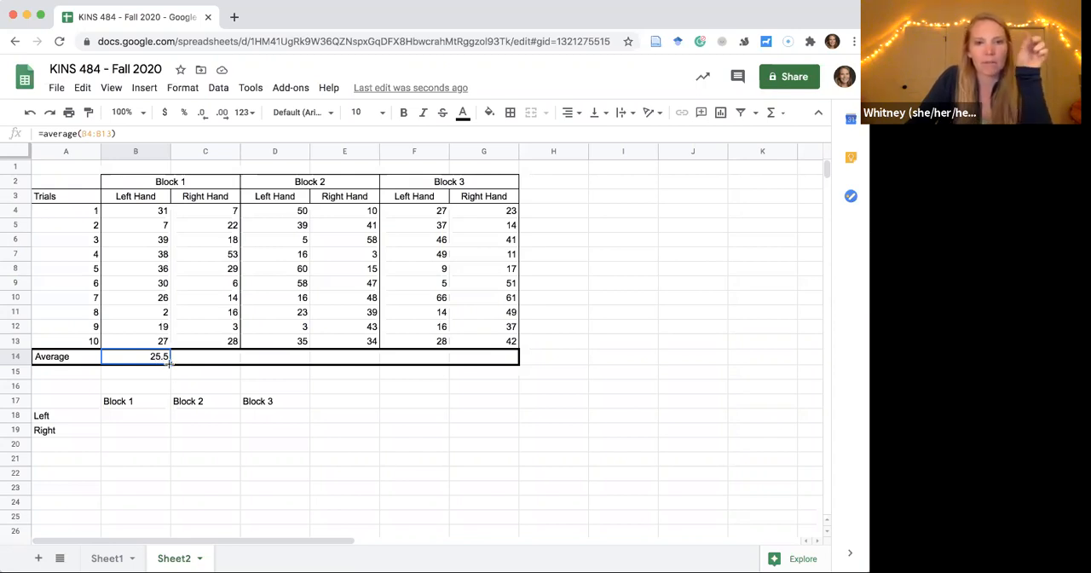
drag(170, 362, 483, 364)
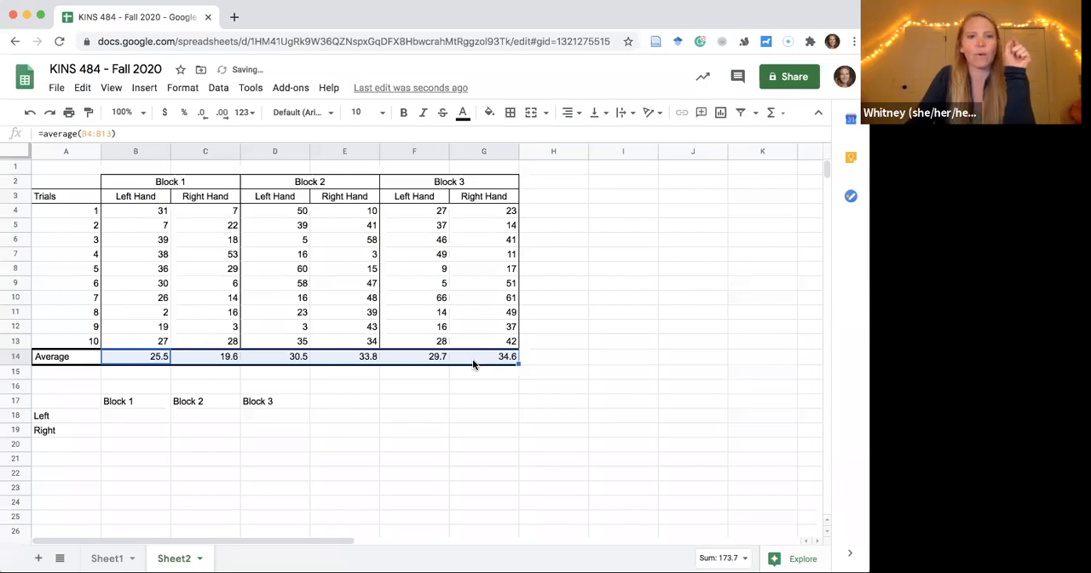
click(563, 370)
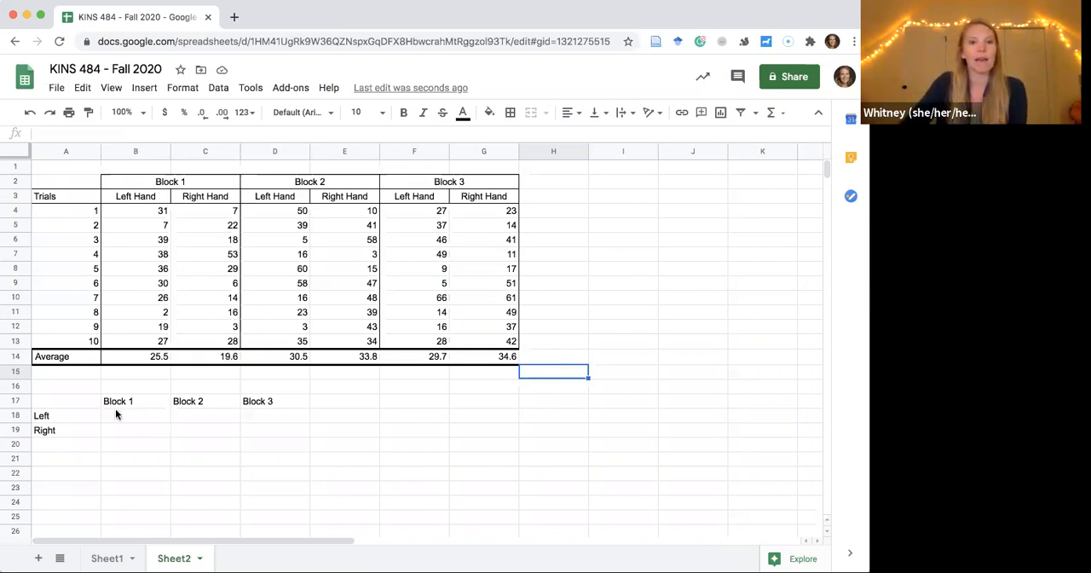
Examine the summary table's layout in A17:D19, with its block headings and Left and Right row labels.
drag(65, 401, 273, 438)
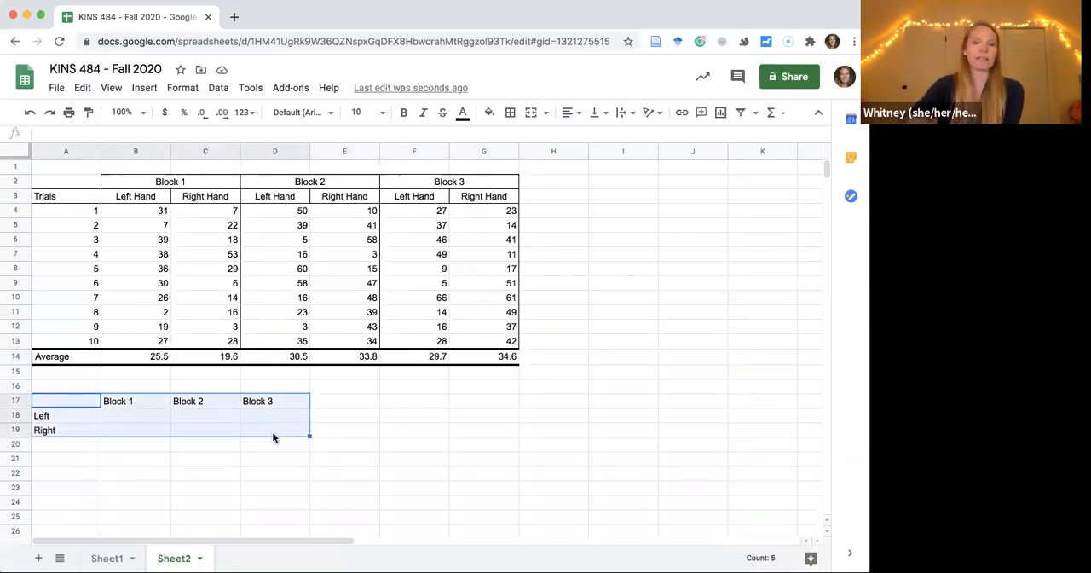
click(120, 398)
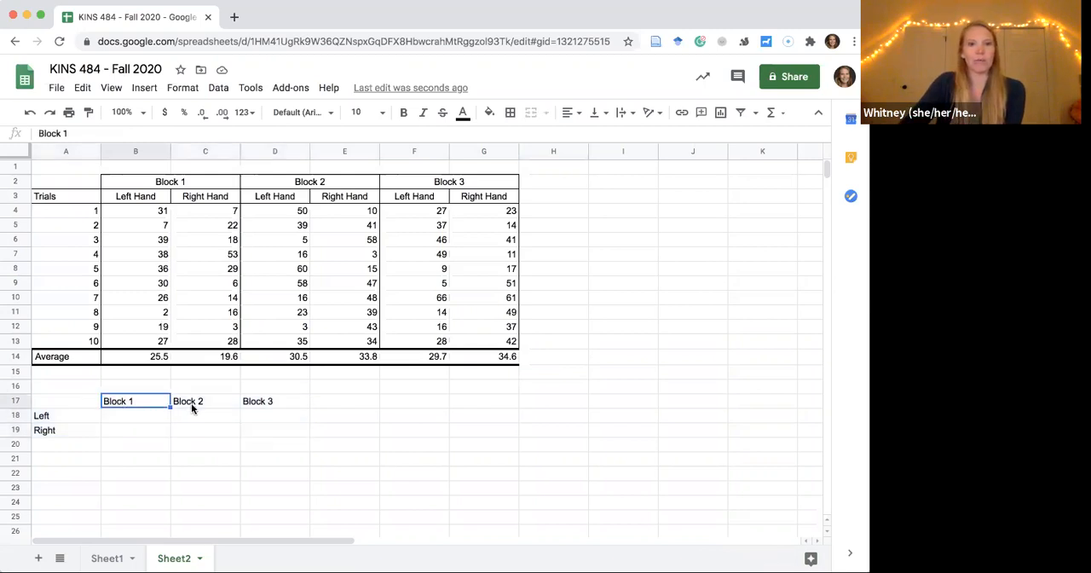
key(Right)
key(Right)
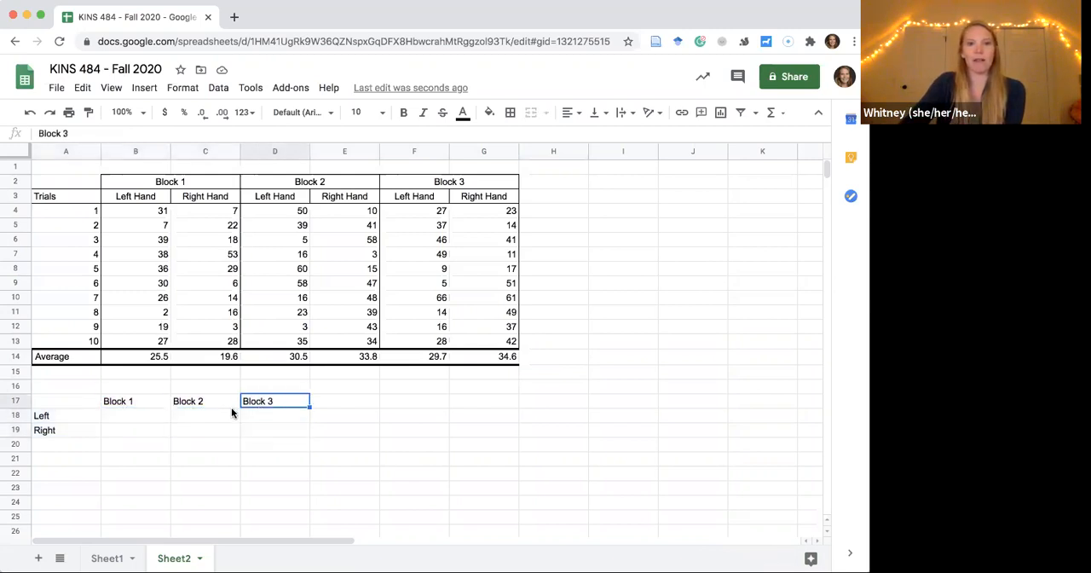
click(61, 414)
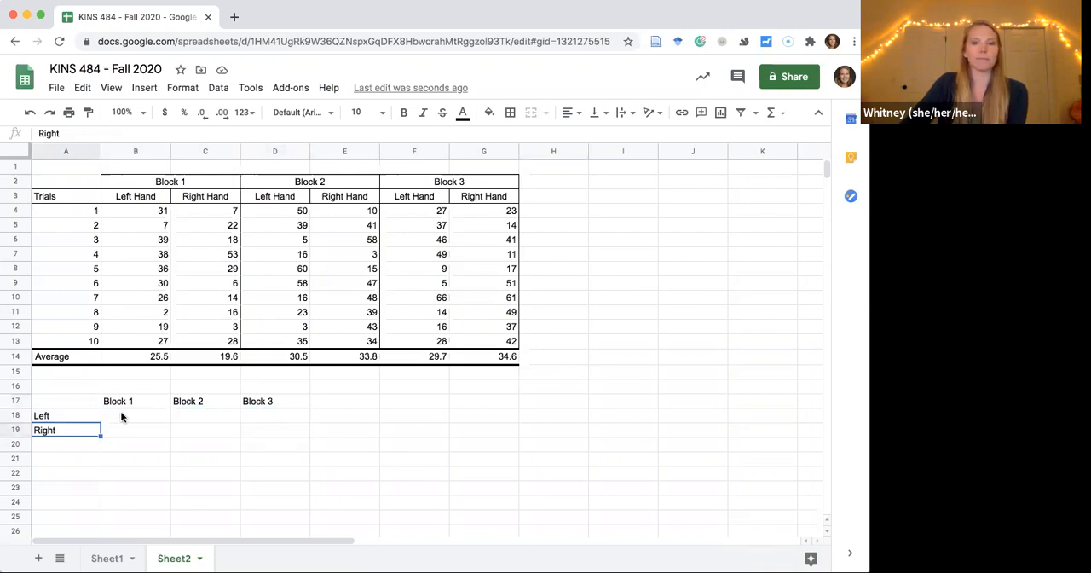
Link the Left row's Block 1 cell B18 to the Block 1 left-hand average with =B14.
click(121, 414)
scroll(121, 414, right, 10)
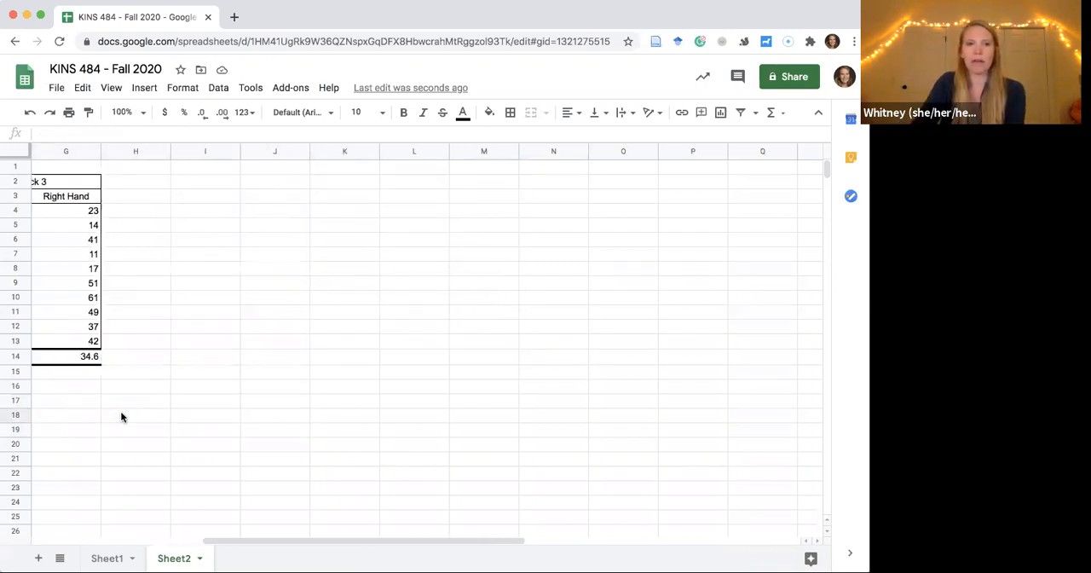
scroll(136, 417, left, 10)
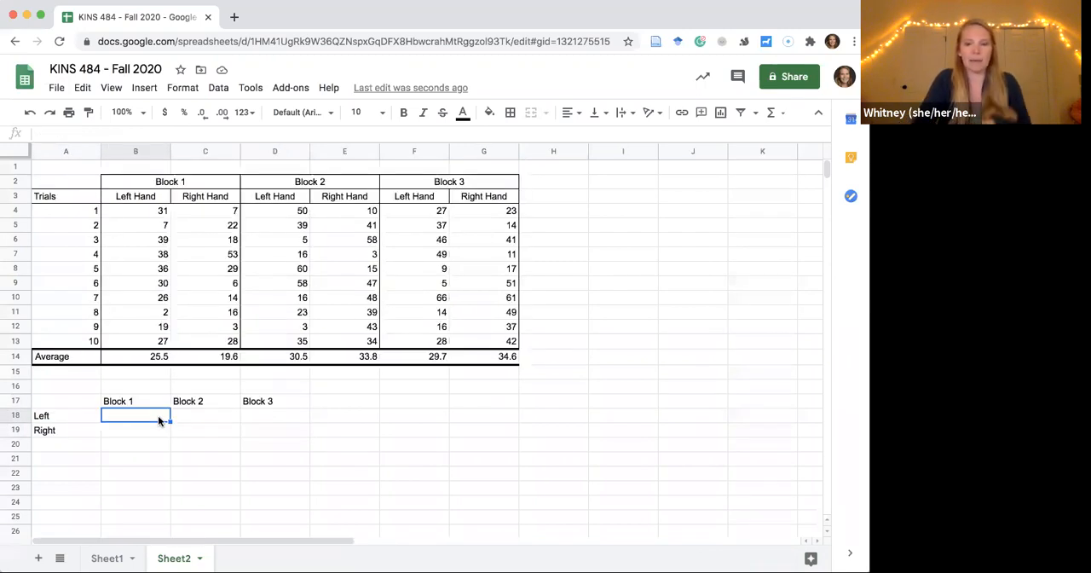
text(=)
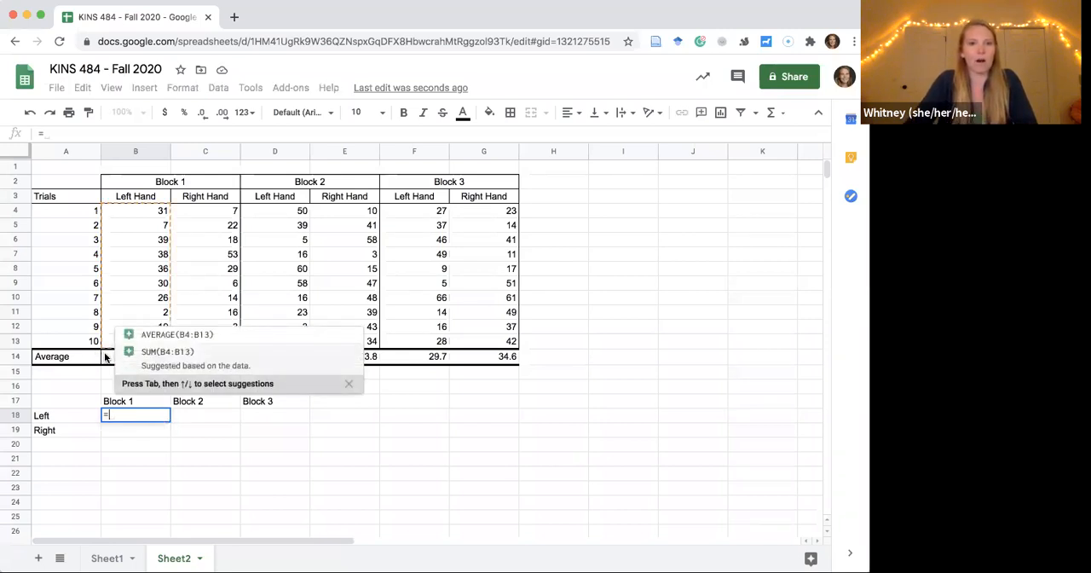
click(105, 356)
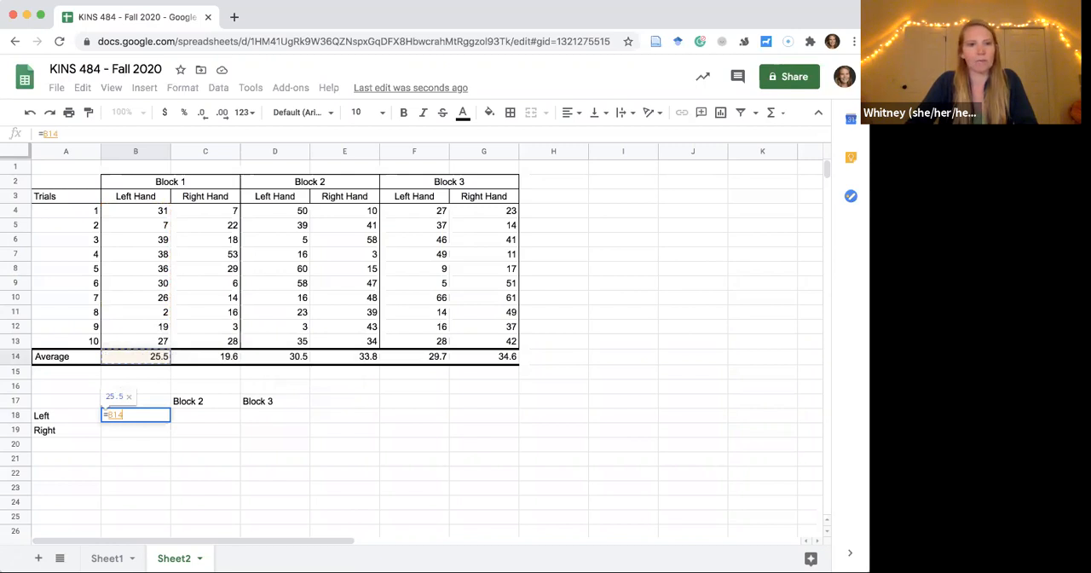
key(Return)
Link the Left row's Block 2 cell C18 to the Block 2 left-hand average in D14.
click(202, 418)
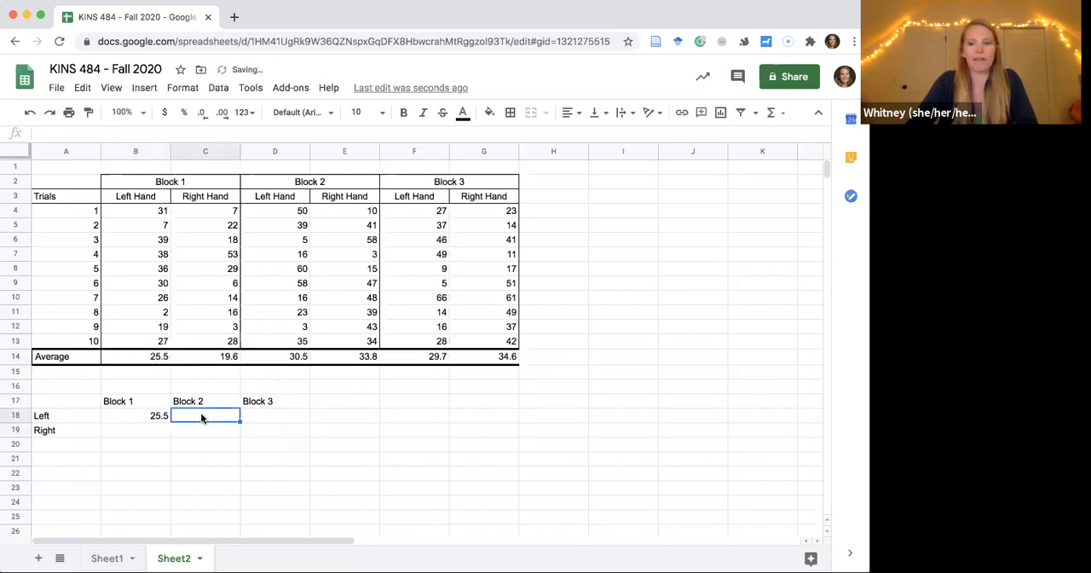
text(=)
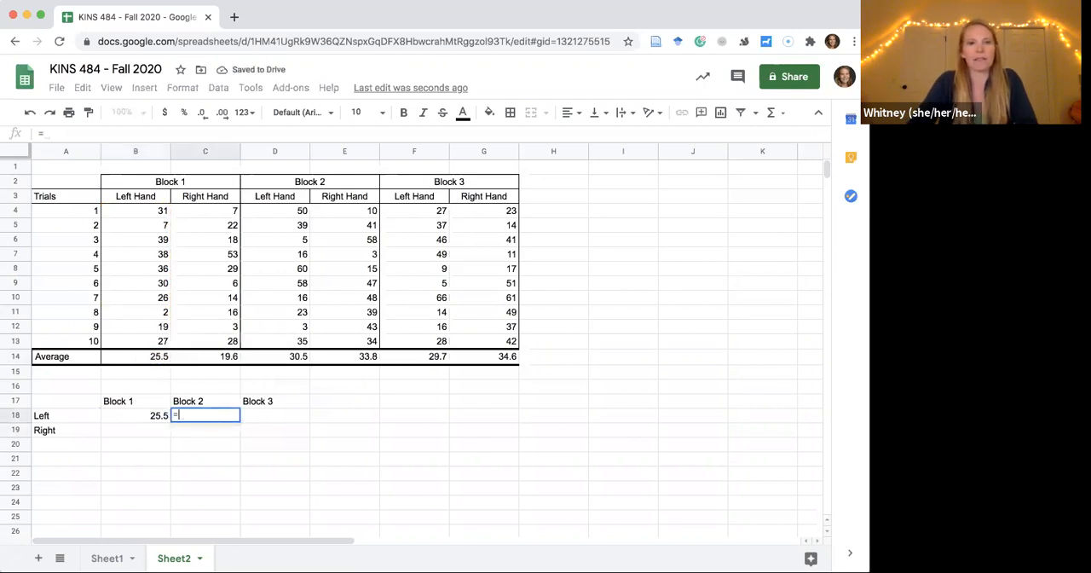
click(280, 357)
key(Return)
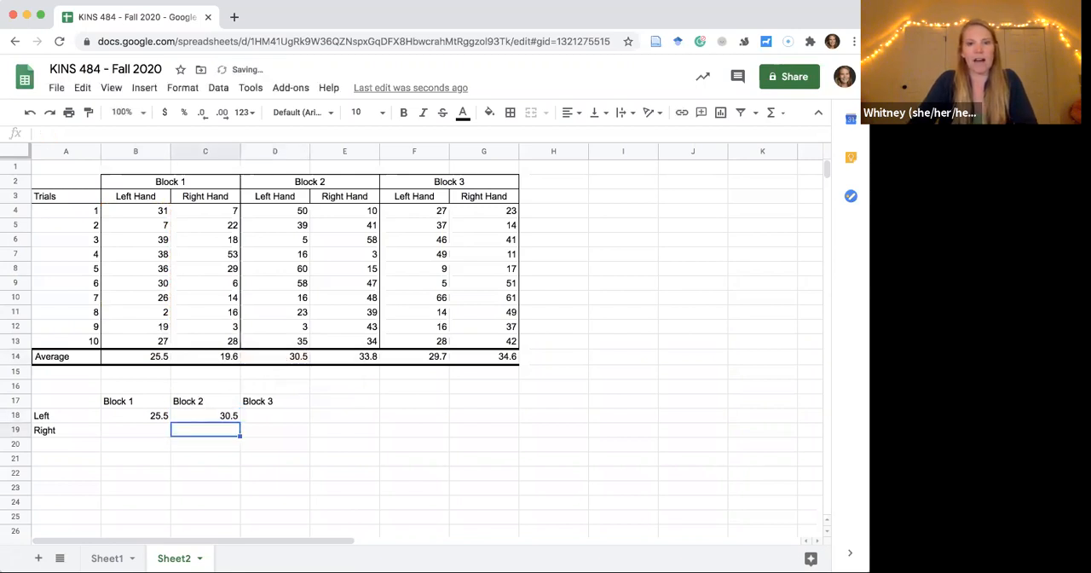
Link the Left row's Block 3 cell D18 to the Block 3 left-hand average with =F14.
click(273, 417)
text(=)
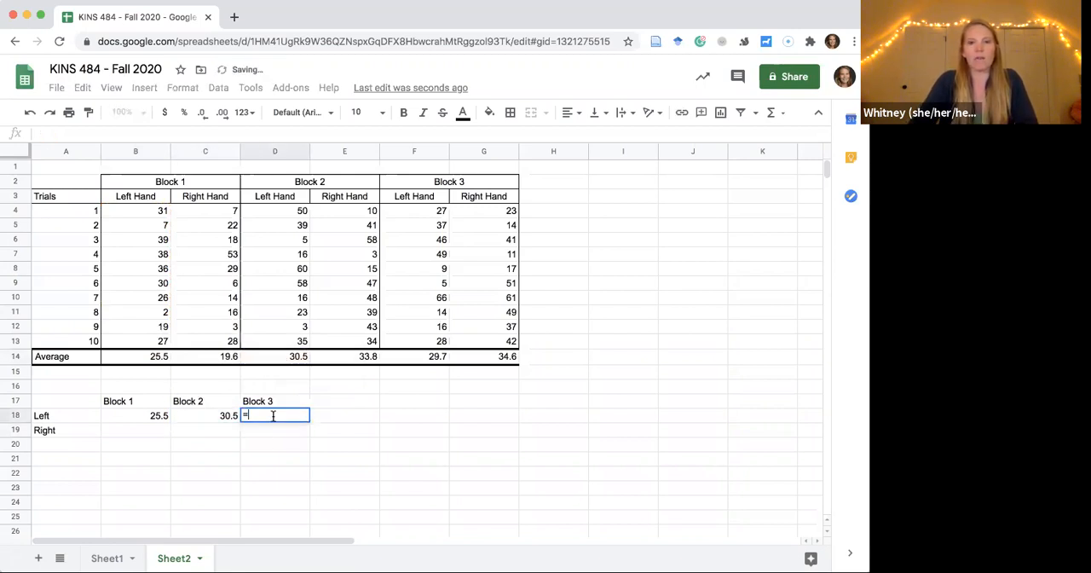
click(413, 359)
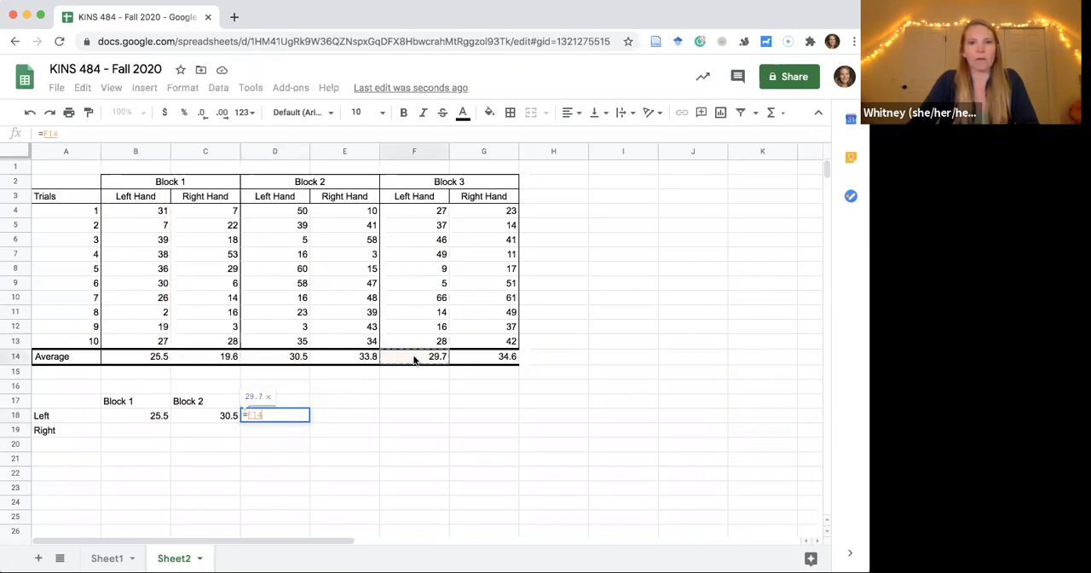
key(Return)
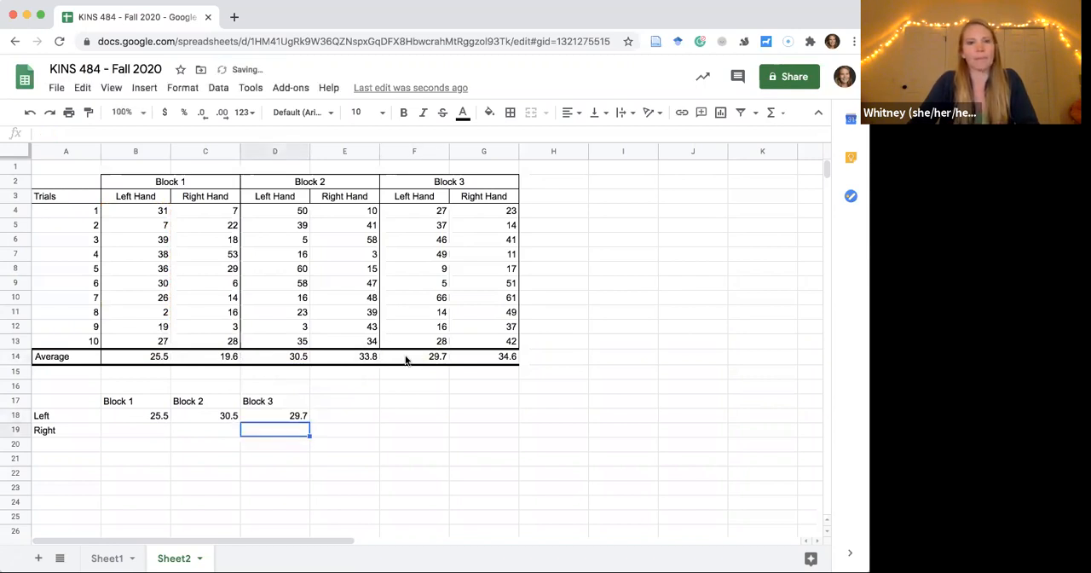
Link the Right row's Block 1 cell B19 to the Block 1 right-hand average in C14.
click(133, 426)
text(=)
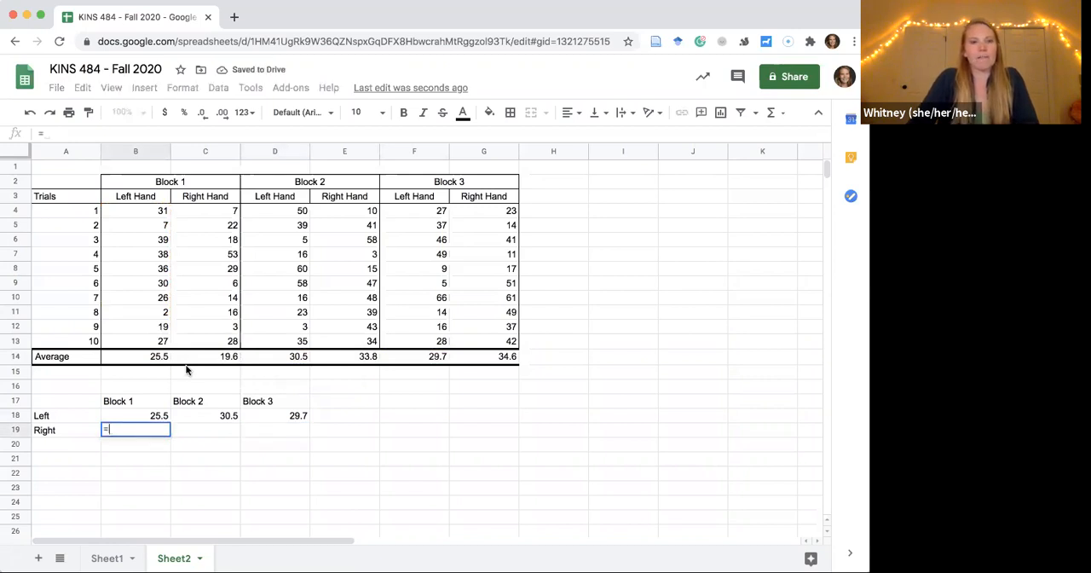
click(200, 359)
key(Return)
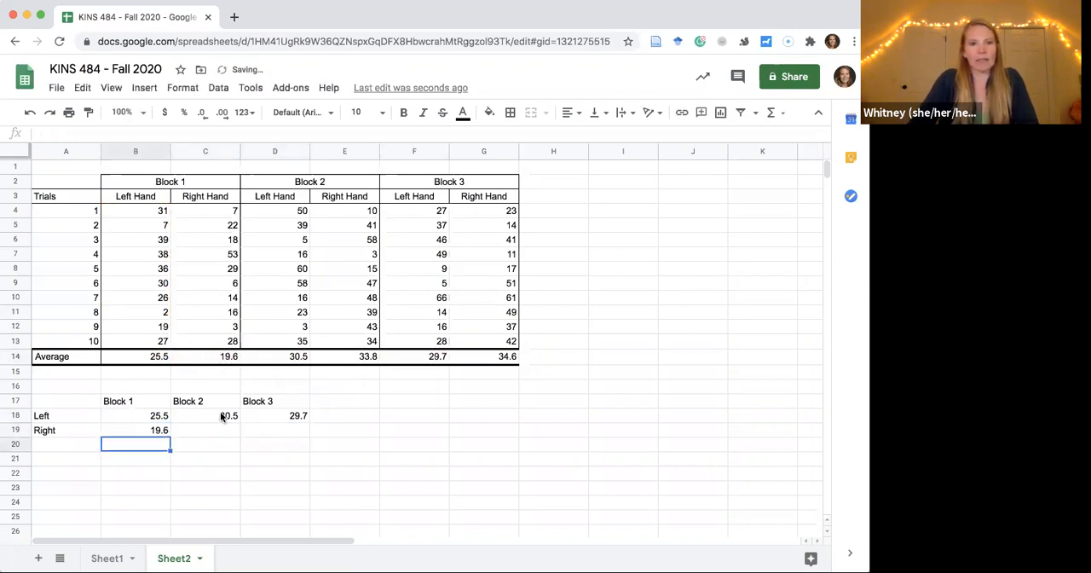
Link the Right row's Block 2 cell C19 to the Block 2 right-hand average in E14.
click(215, 433)
text(=)
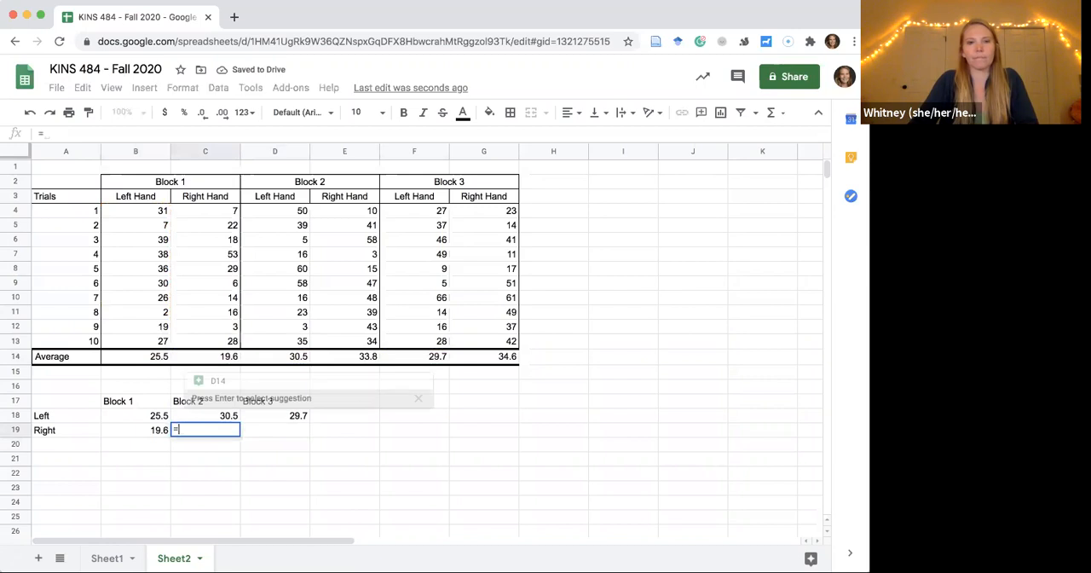
click(347, 360)
key(Tab)
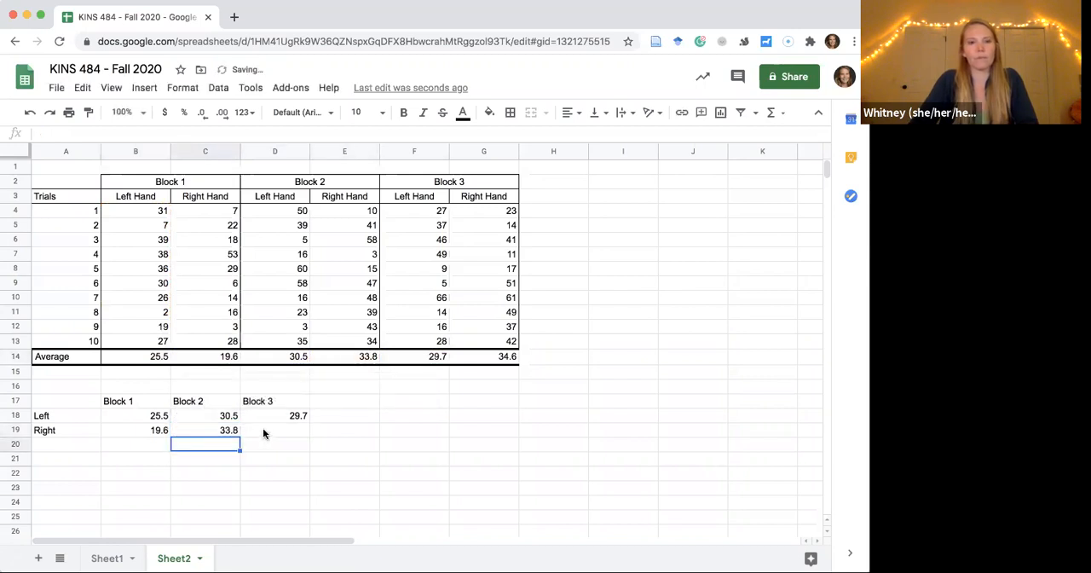
Link the Right row's Block 3 cell D19 to the Block 3 right-hand average with =G14.
text(=)
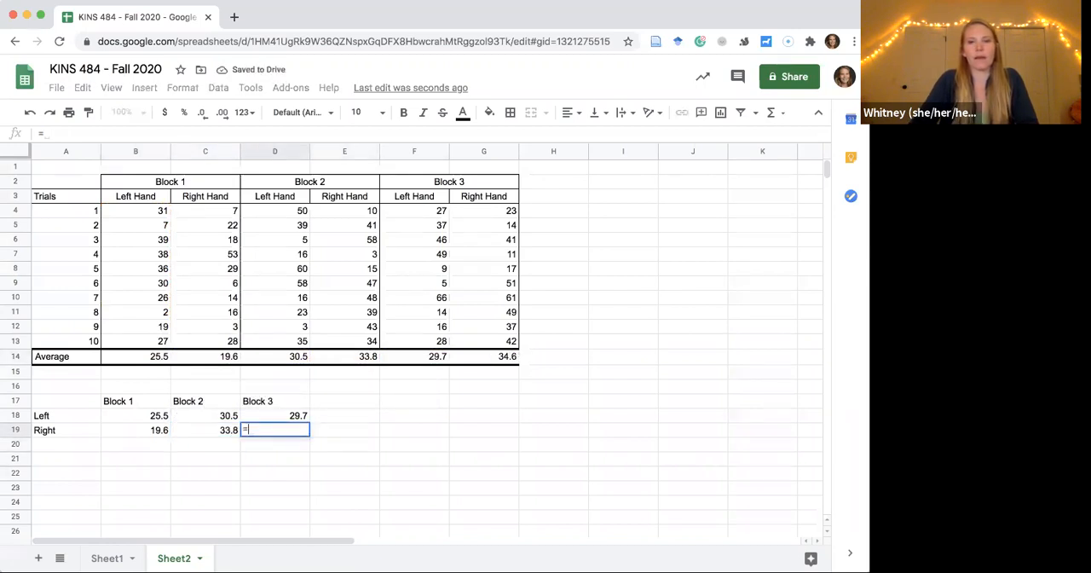
click(495, 358)
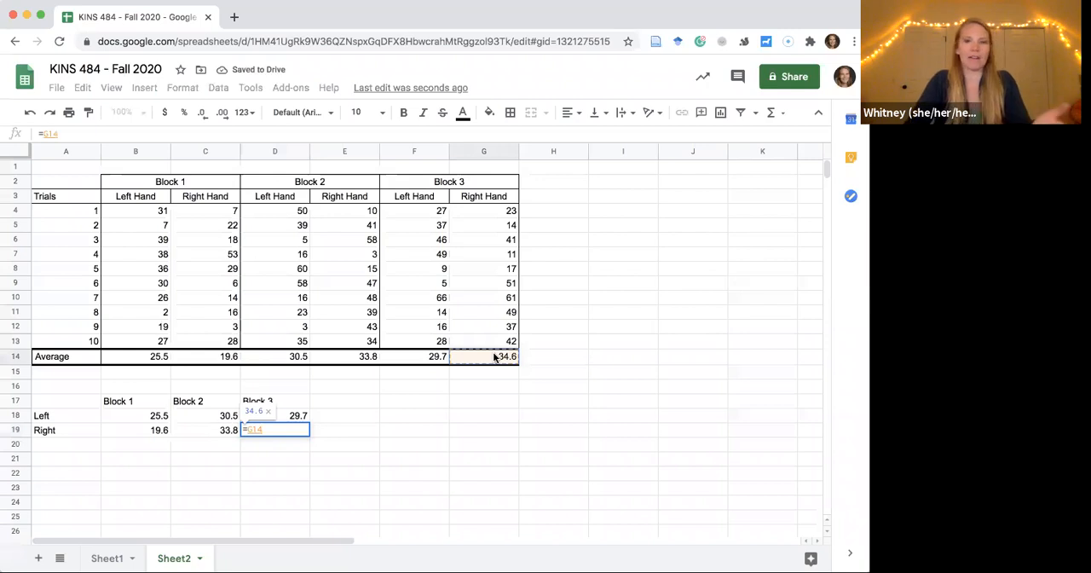
key(Return)
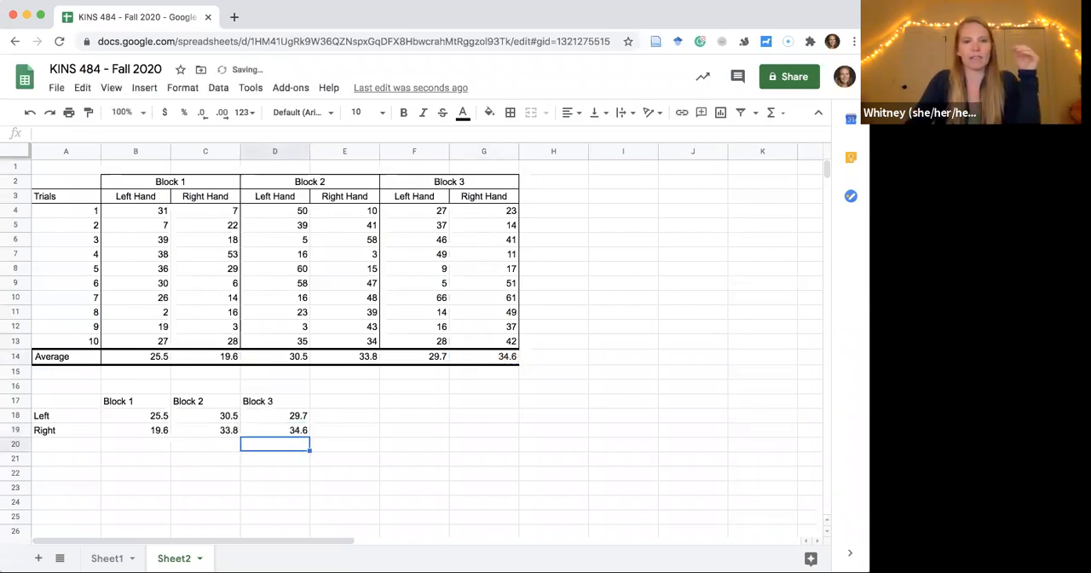
click(397, 446)
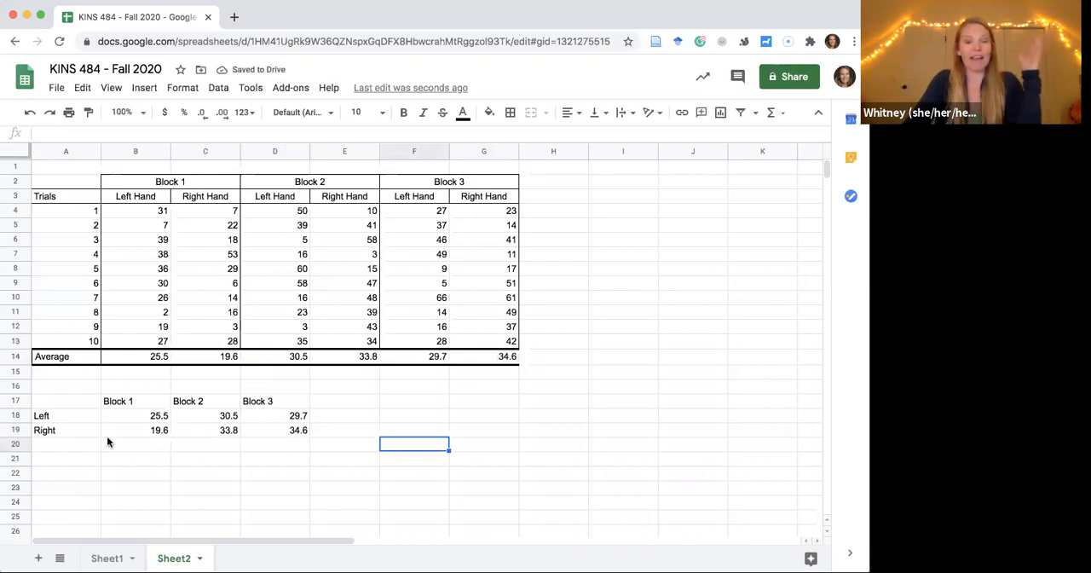
Insert a chart based on the summary table in A17:D19, including its block headings and hand labels.
drag(48, 401, 285, 429)
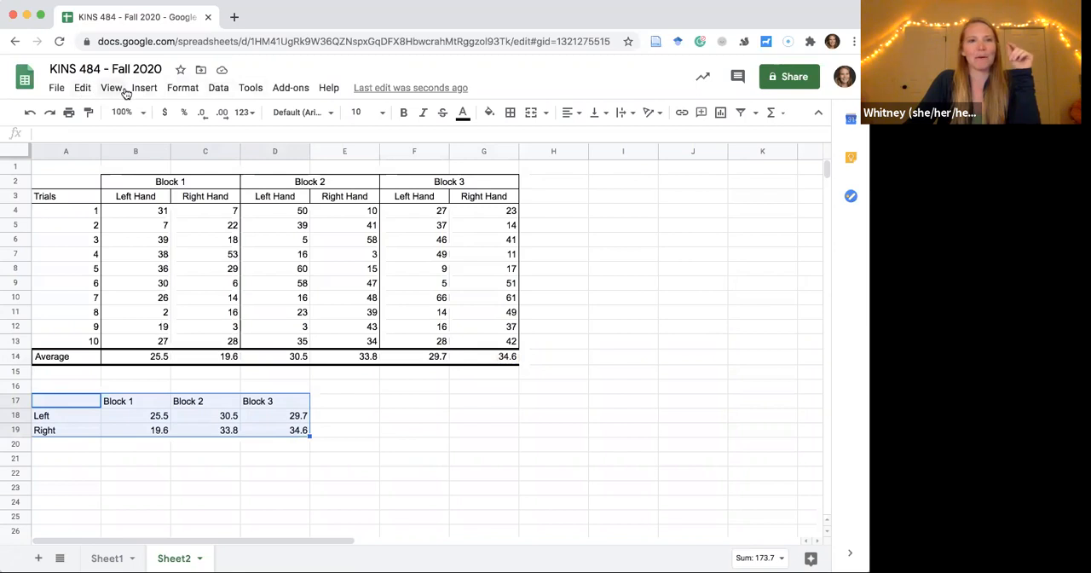
click(181, 89)
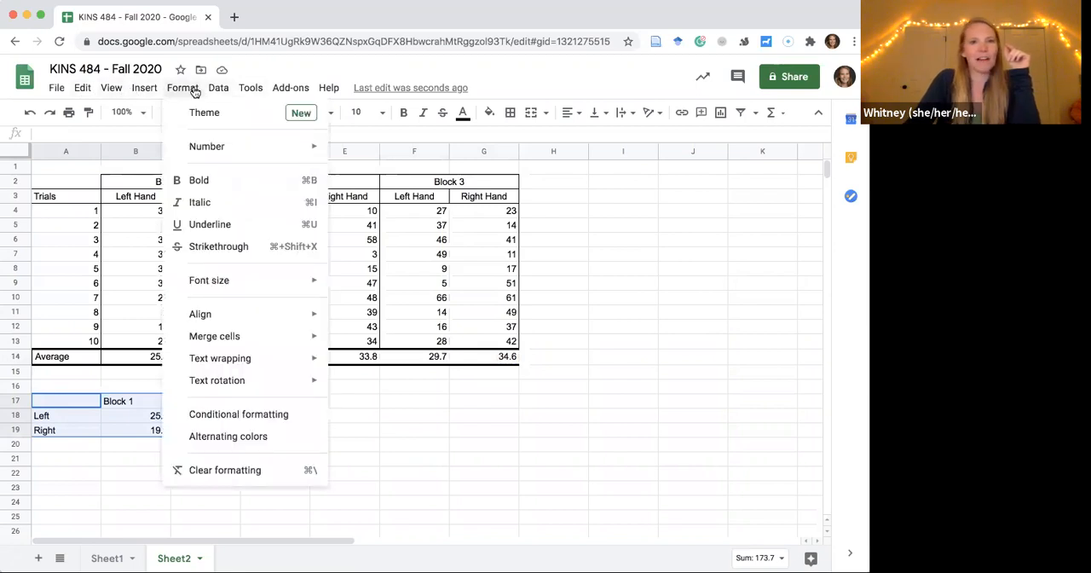
click(250, 89)
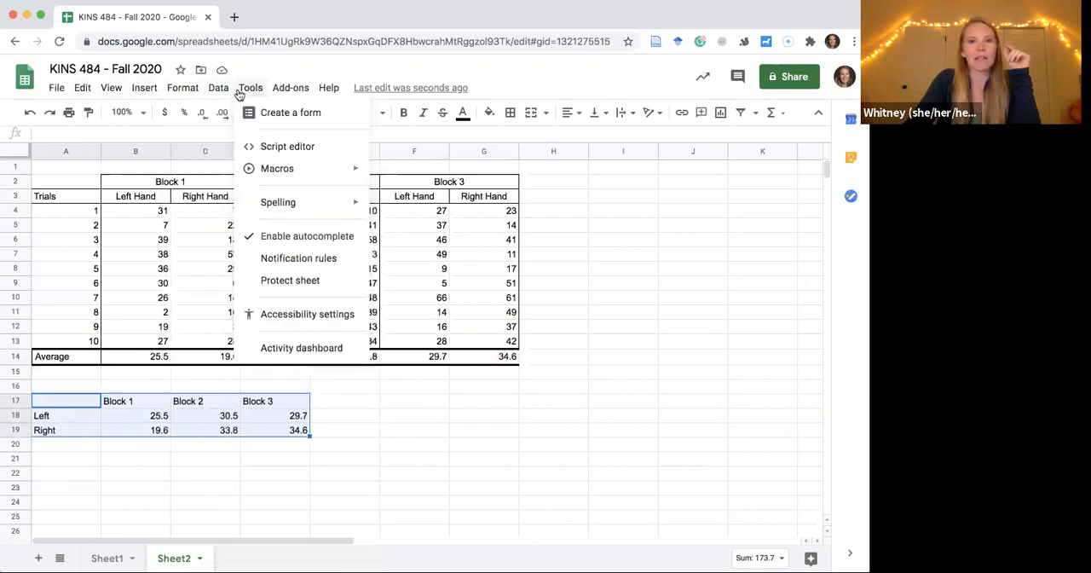
mouse_move(85, 92)
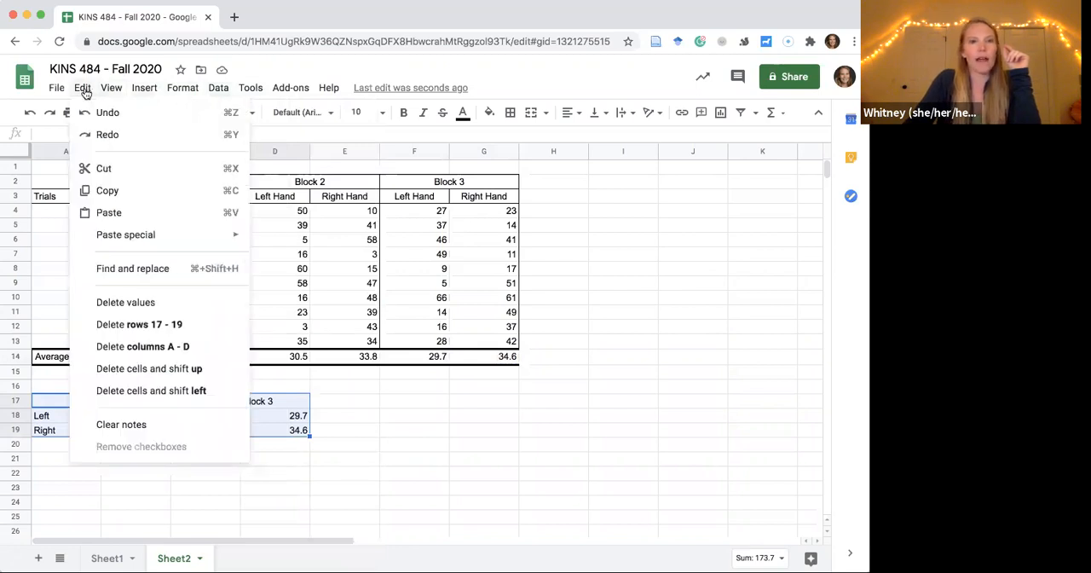
mouse_move(140, 92)
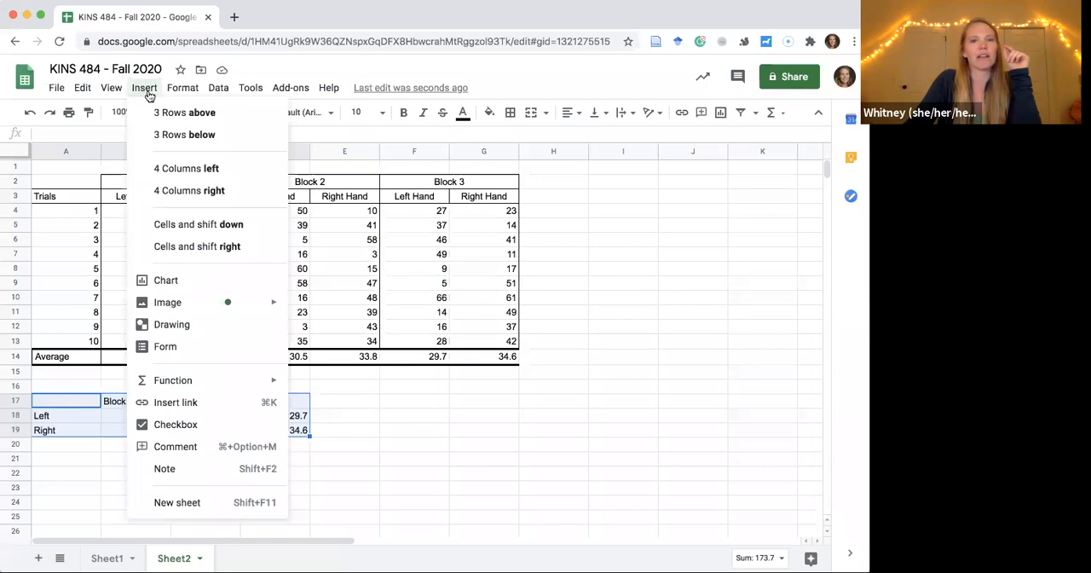
click(169, 283)
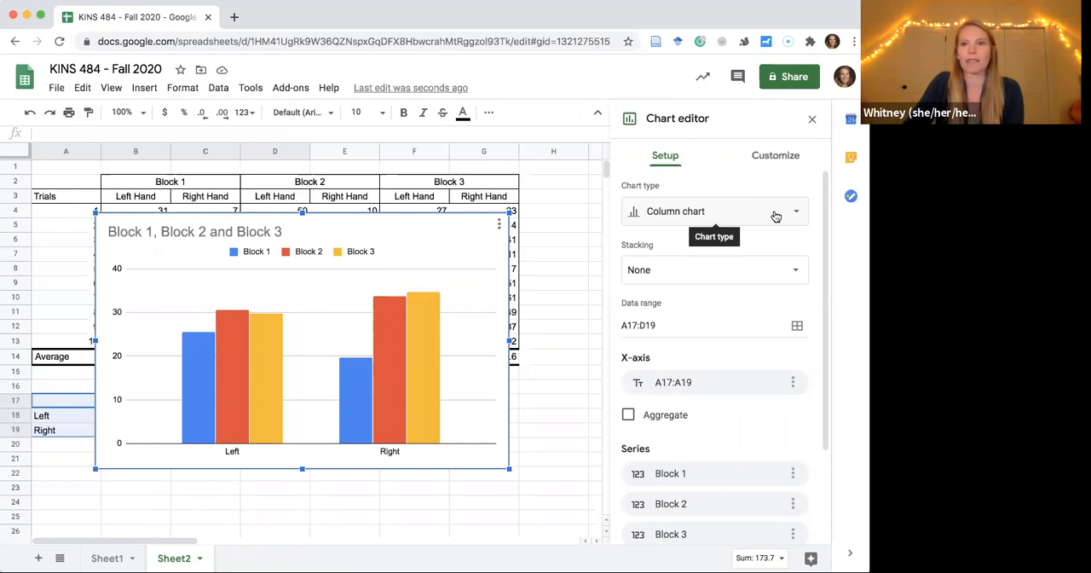
Change the chart to a line chart and switch its rows and columns so the blocks form the x-axis.
click(776, 216)
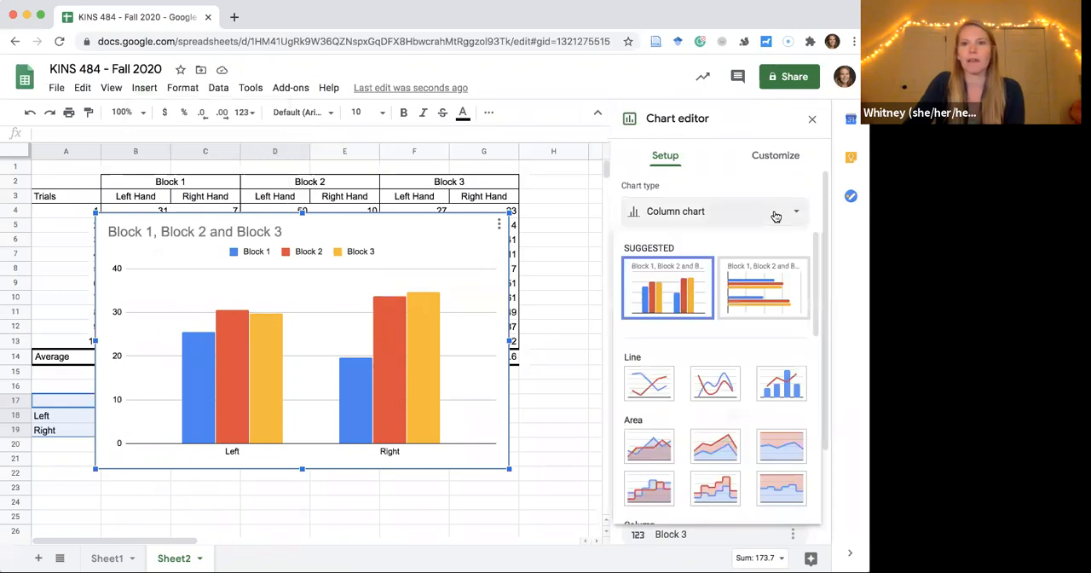
click(646, 385)
scroll(644, 384, down, 1)
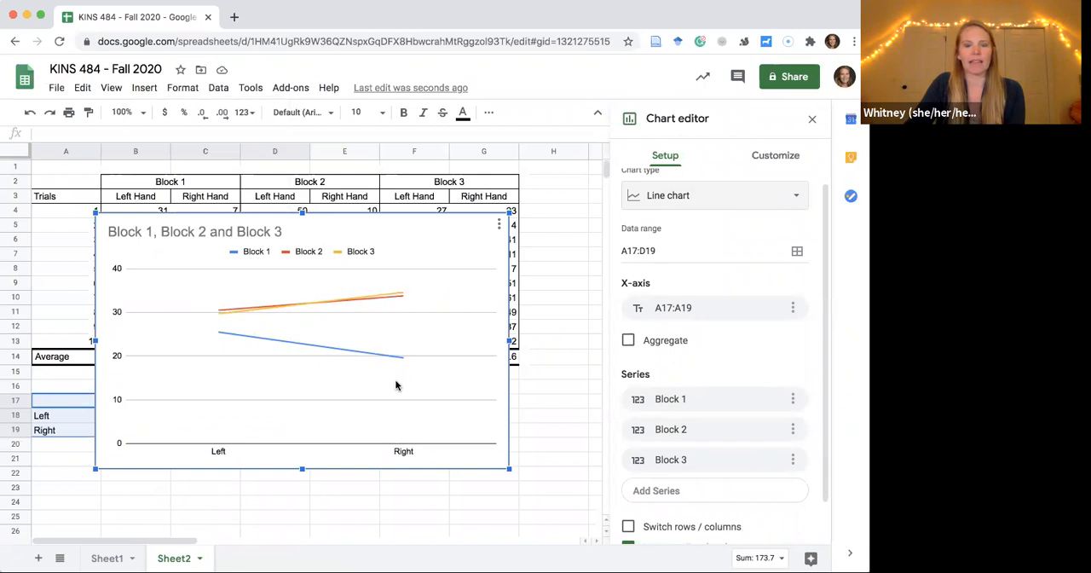
scroll(713, 361, down, 2)
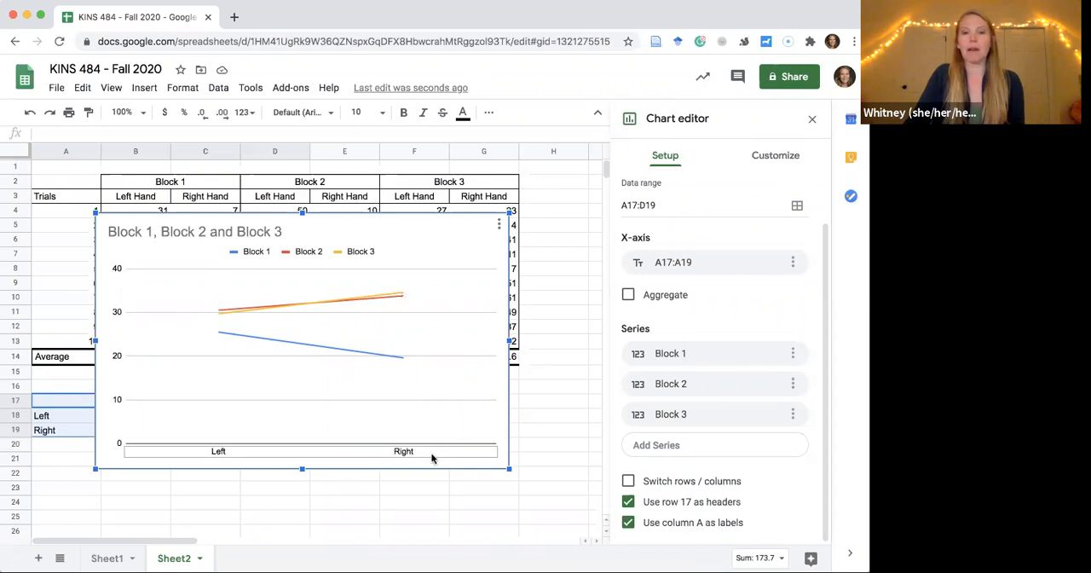
click(626, 483)
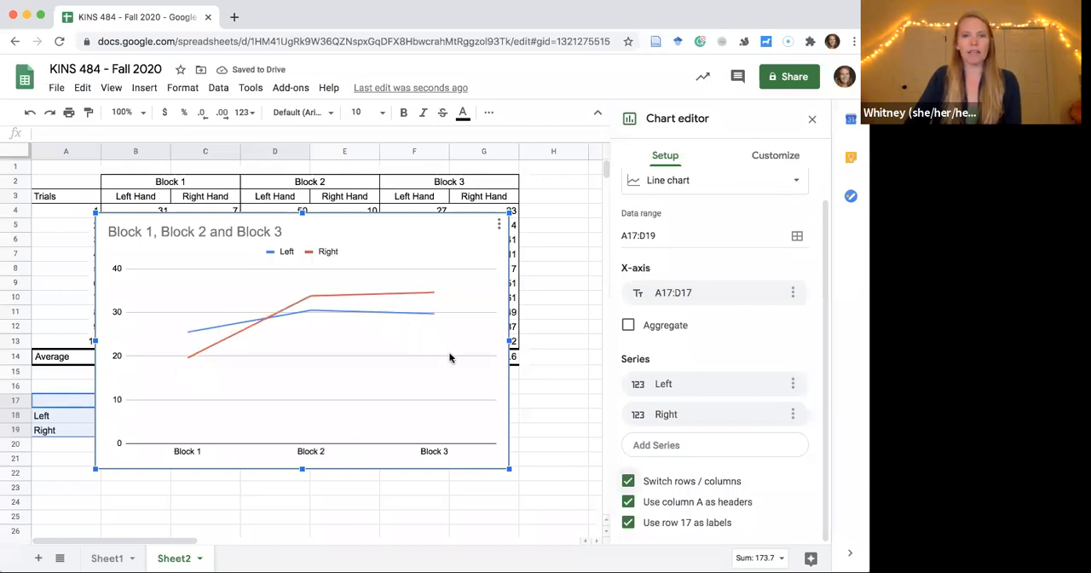
Replace the chart title with "One Handed Juggling Performance".
drag(352, 252, 312, 252)
click(312, 253)
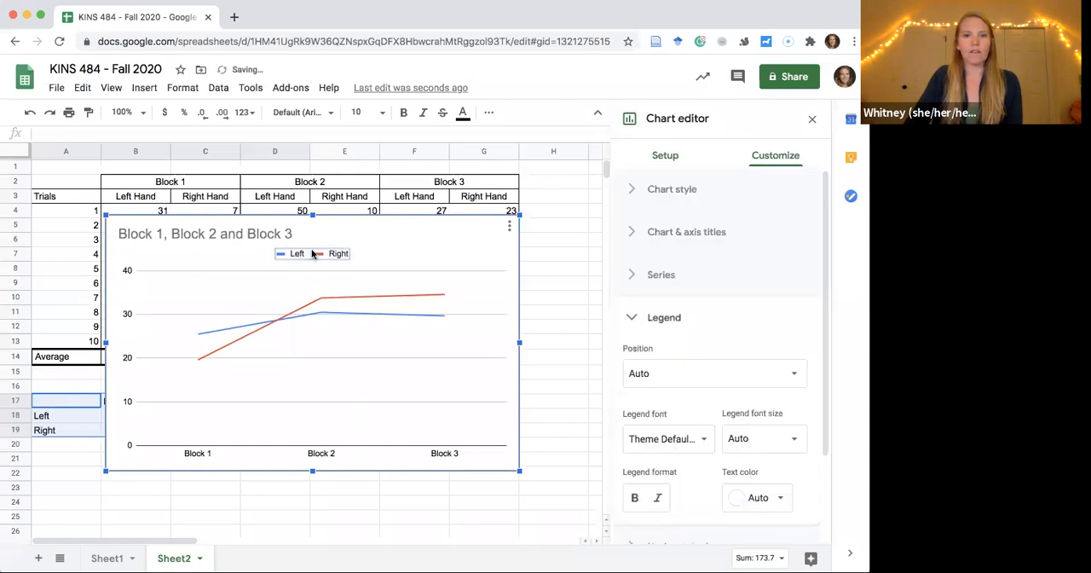
click(266, 234)
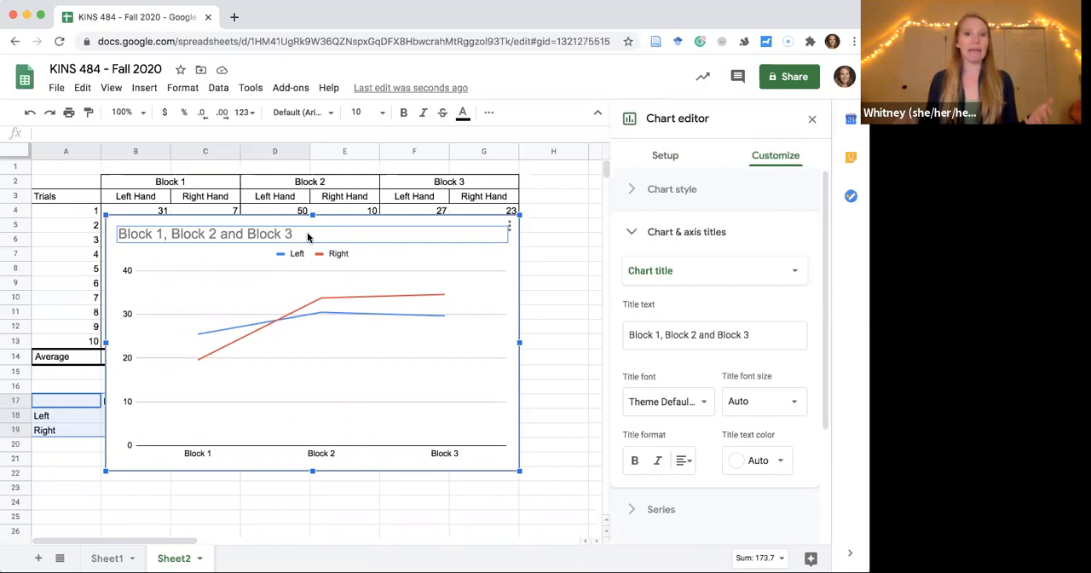
click(321, 234)
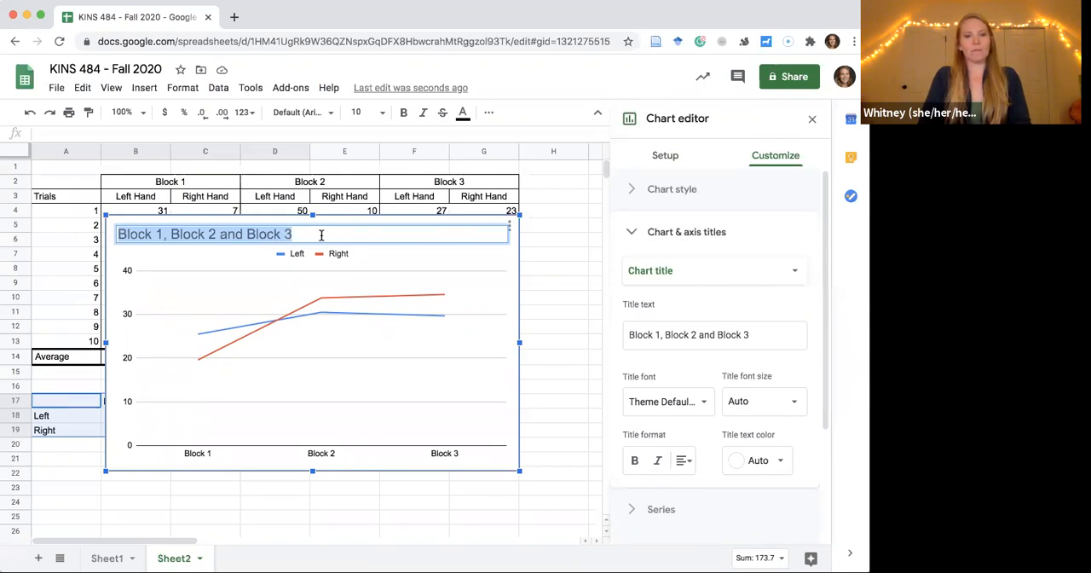
text(One Ha)
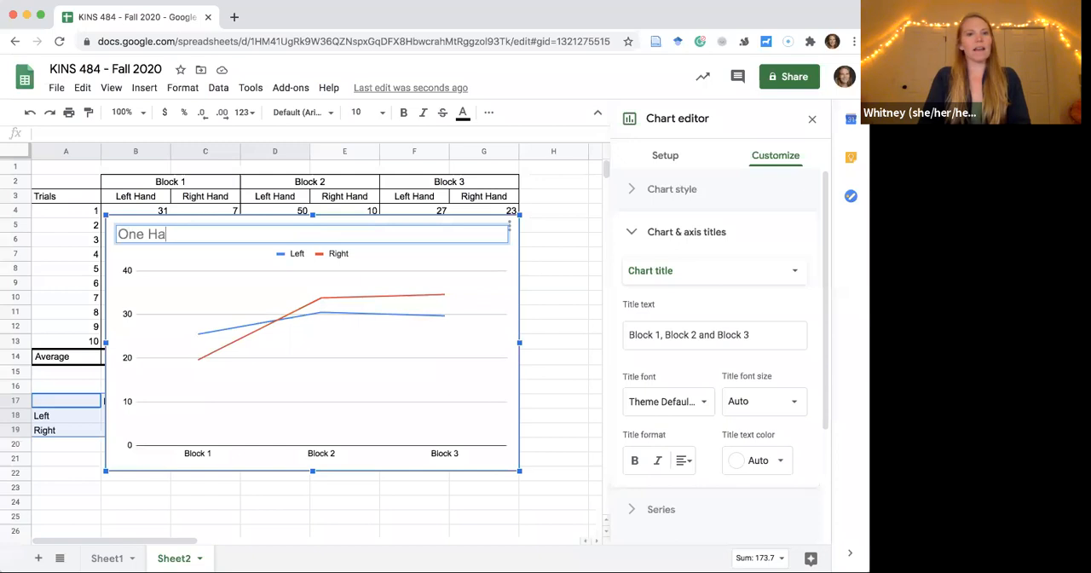
text(nded Juggling)
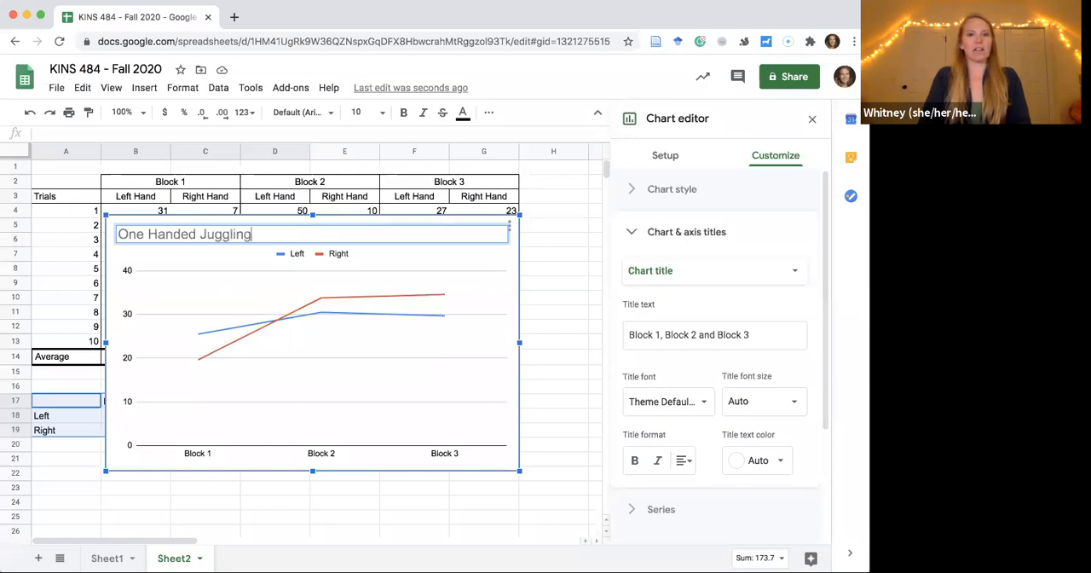
text( Performance)
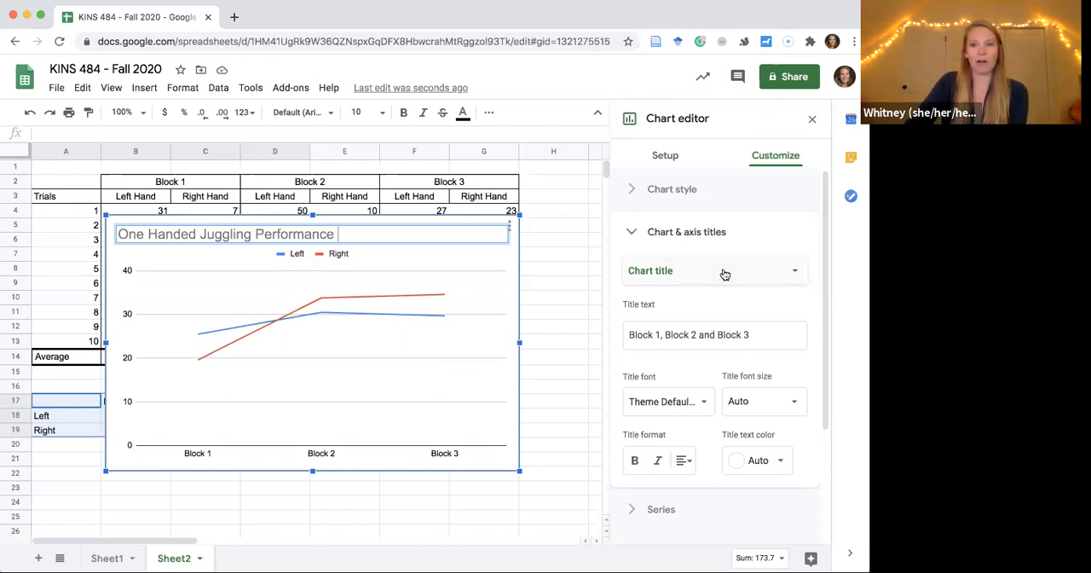
Center the chart title horizontally above the plot.
scroll(724, 274, down, 3)
scroll(724, 275, up, 3)
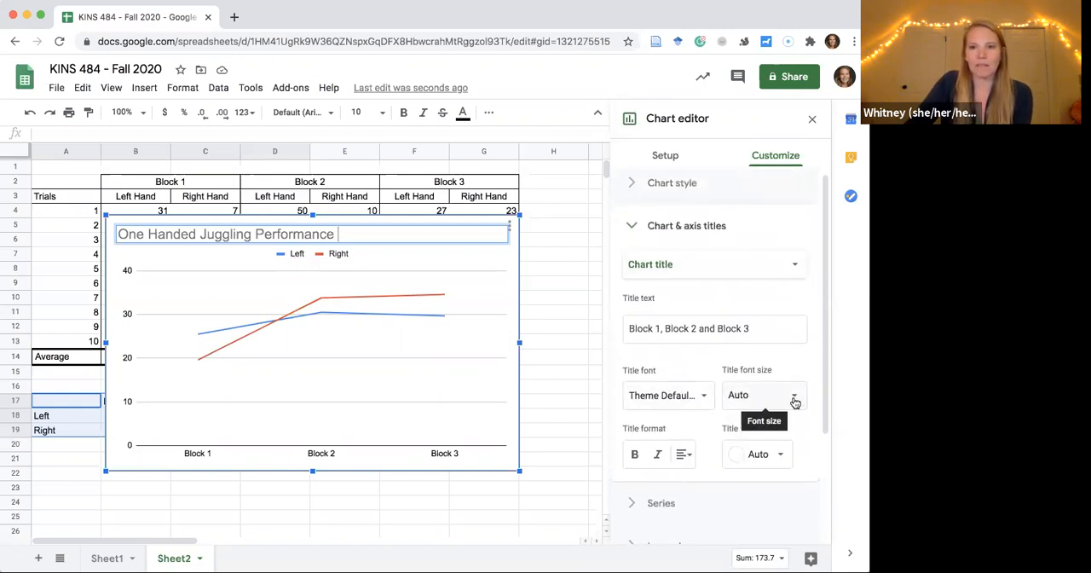
click(684, 456)
click(705, 488)
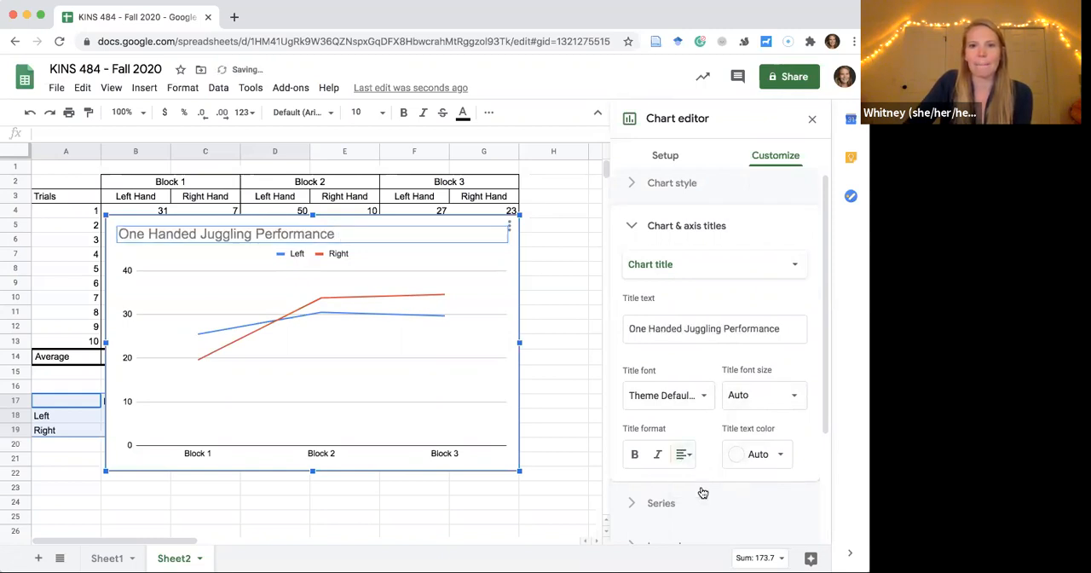
click(685, 458)
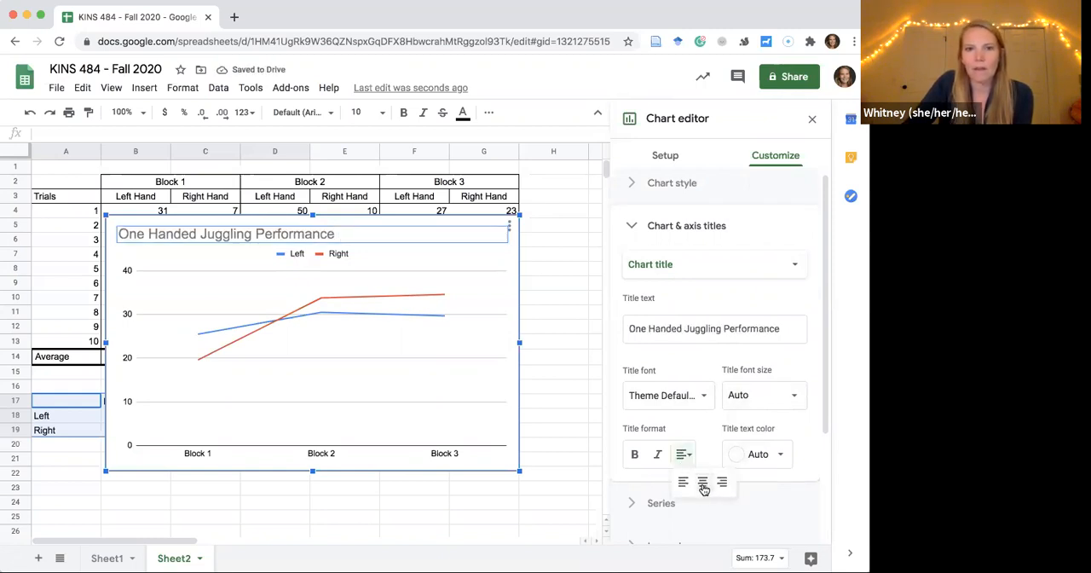
click(704, 486)
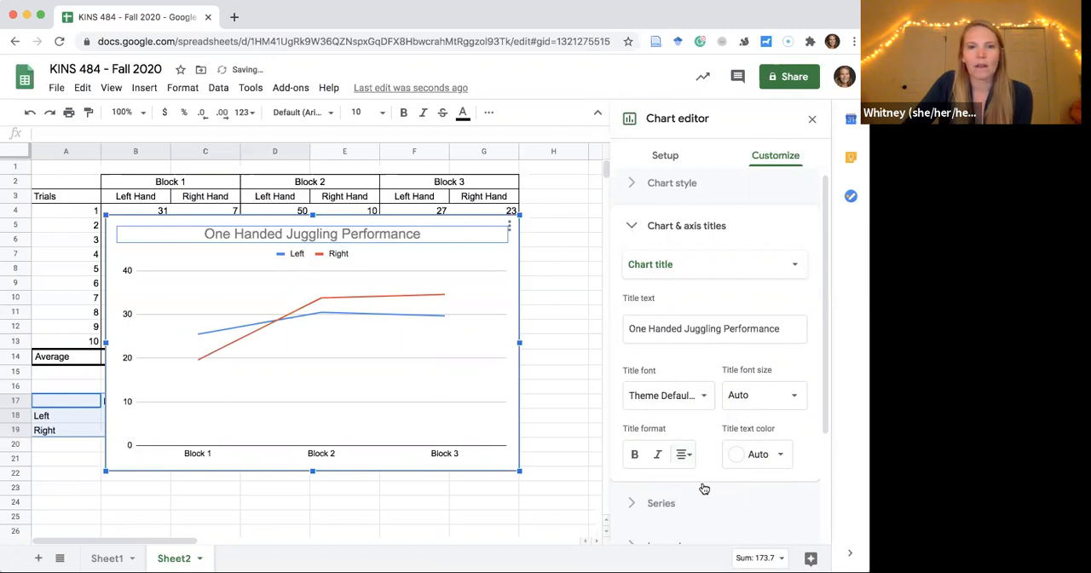
Open the legend's Left label for editing, leave it, and try to move the legend within the chart.
click(294, 253)
click(294, 253)
click(294, 253)
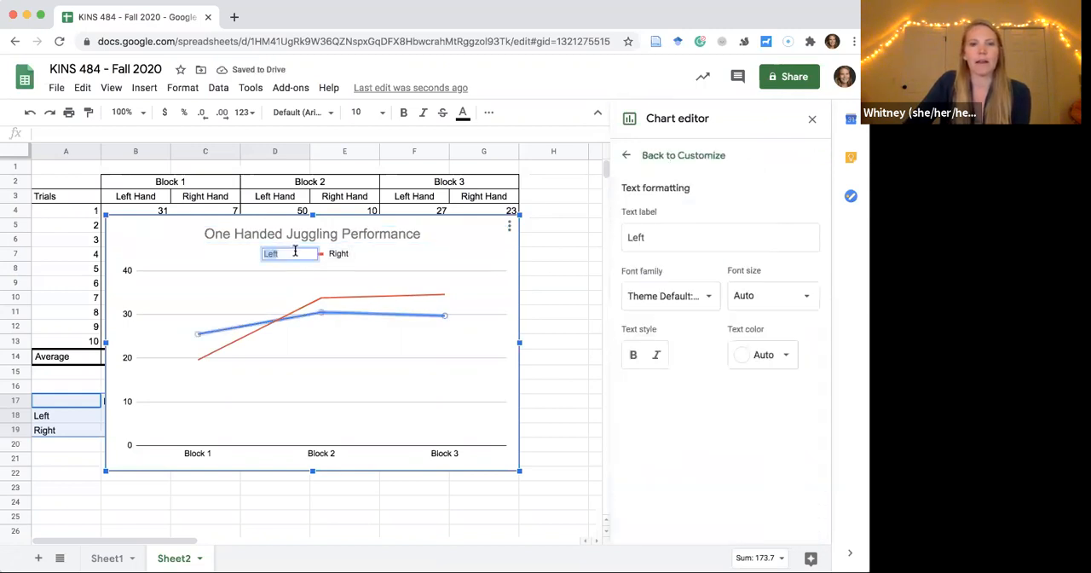
click(375, 262)
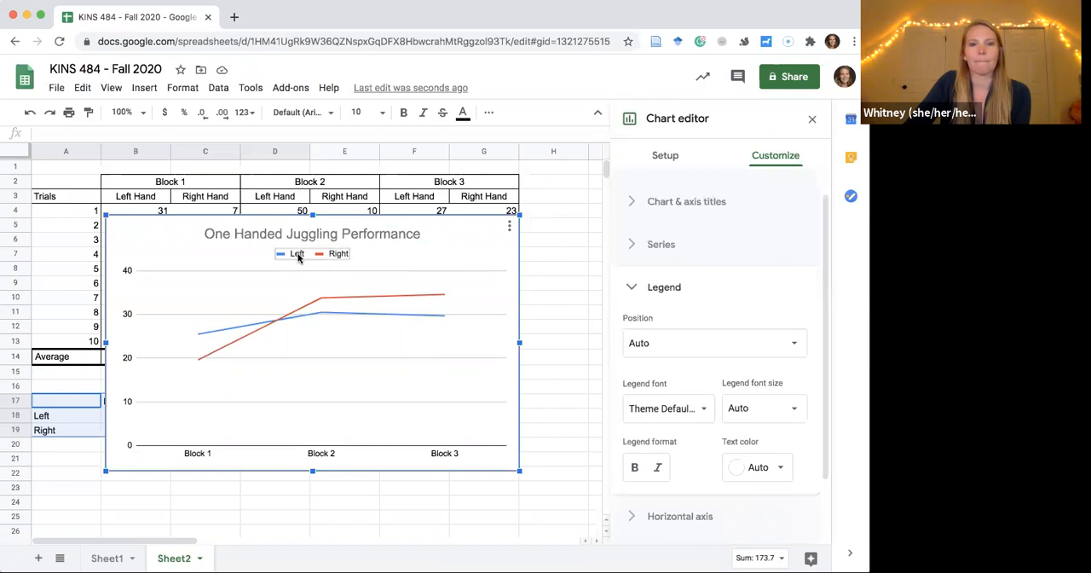
mouse_move(300, 253)
mouse_down()
mouse_move(330, 258)
mouse_move(313, 253)
mouse_up()
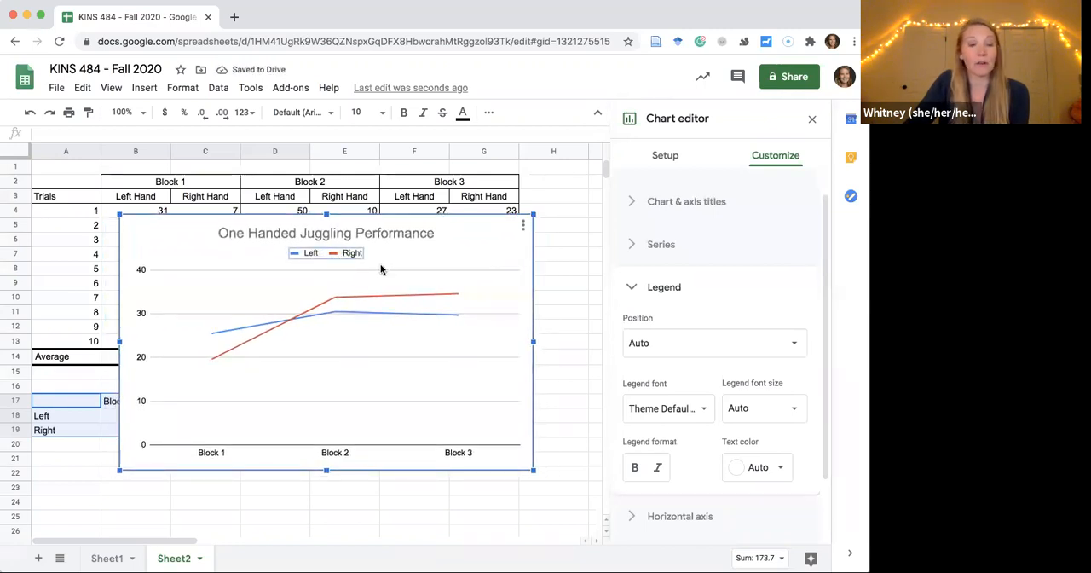
Set the label font size of the chart's vertical axis to 16.
click(141, 312)
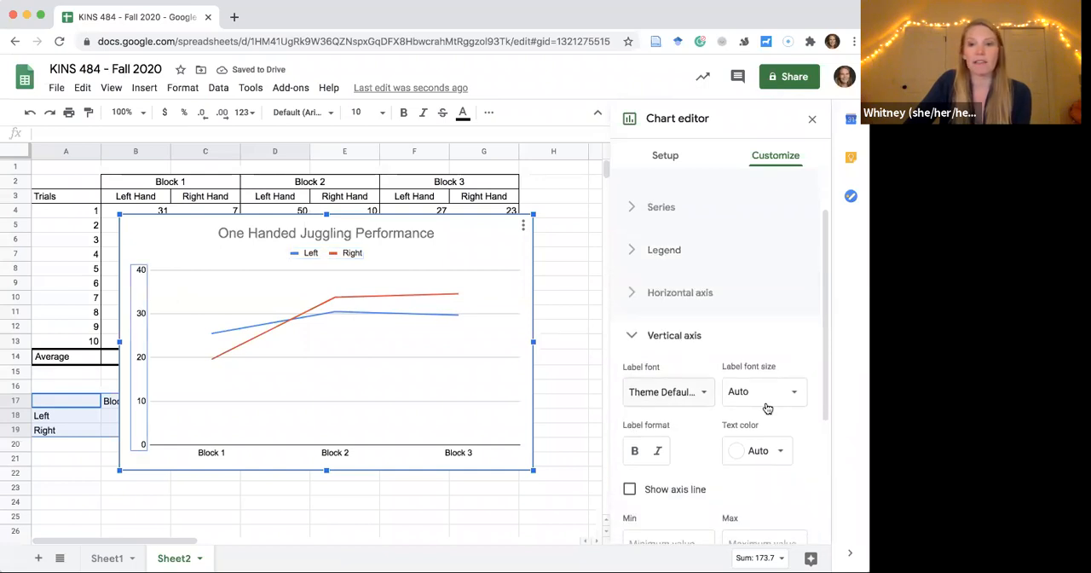
scroll(786, 438, down, 5)
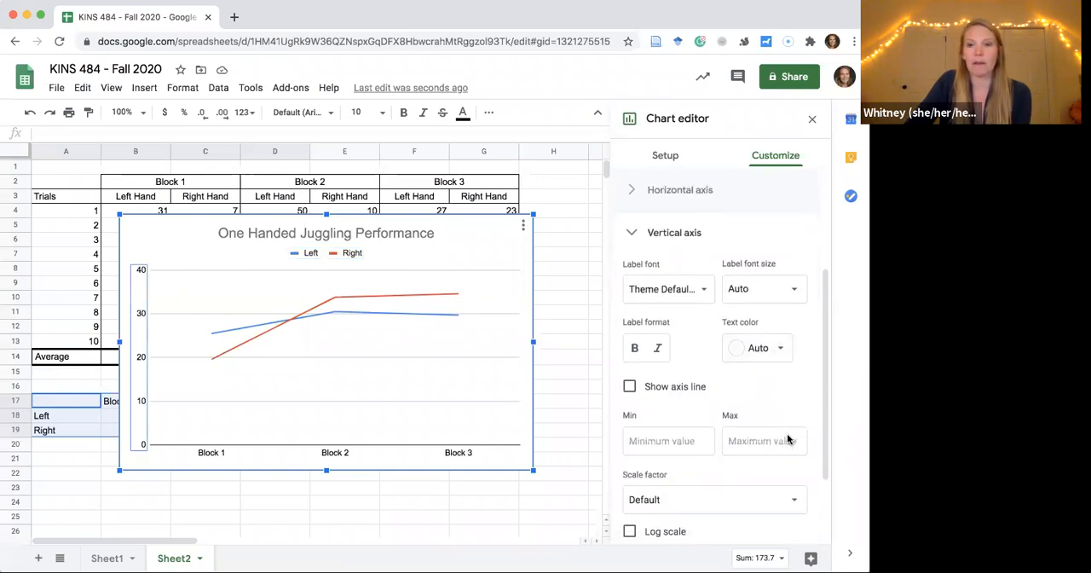
scroll(786, 438, up, 5)
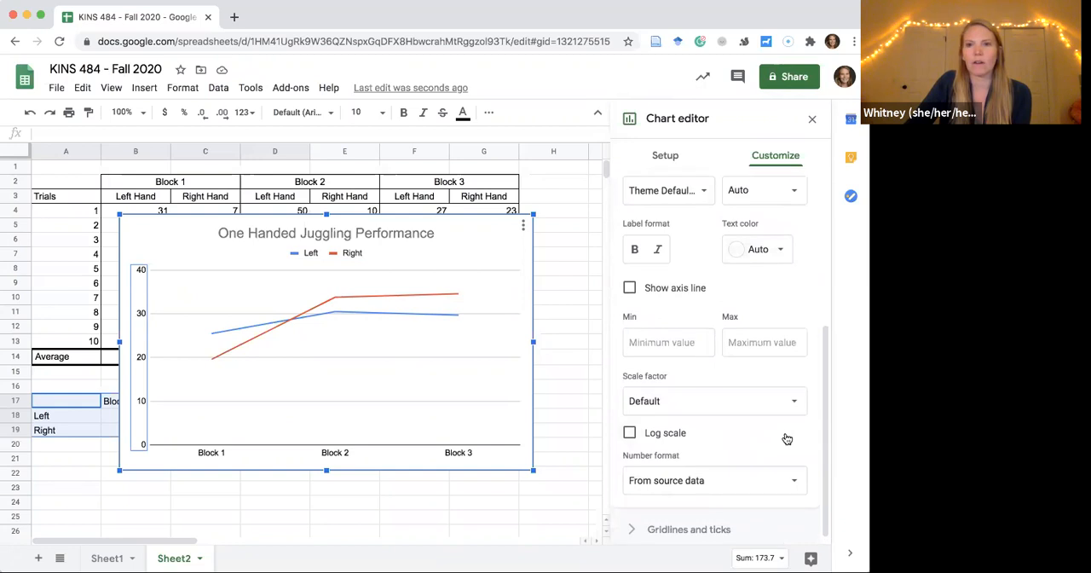
click(791, 415)
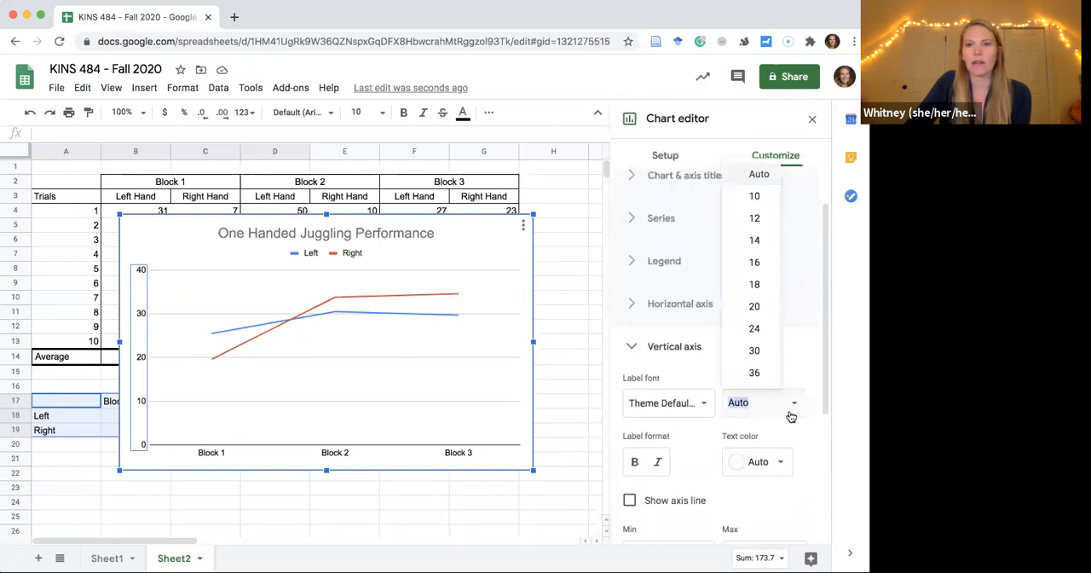
click(763, 266)
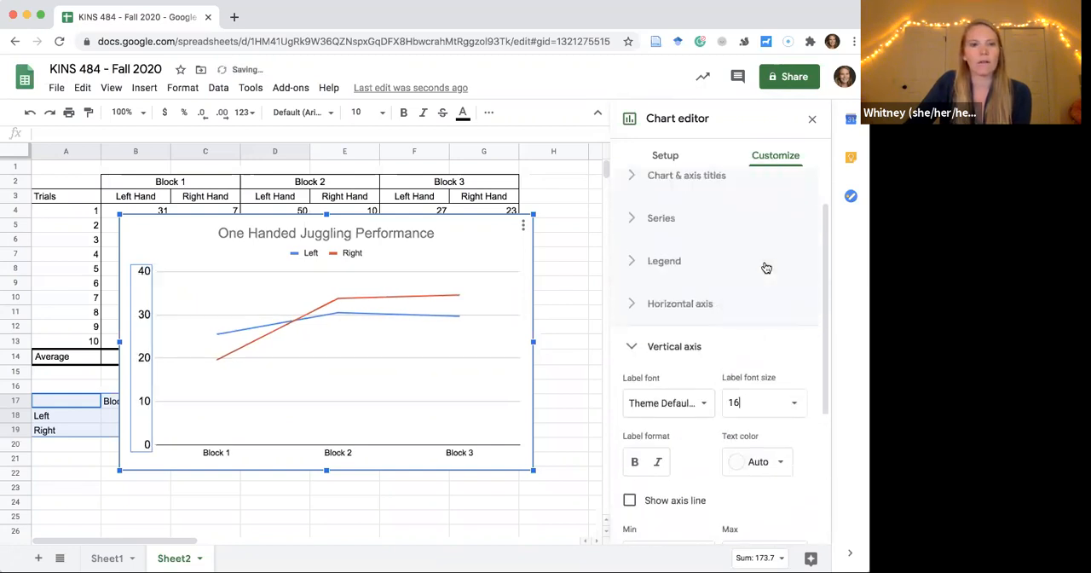
Set the label font size of the chart's horizontal axis to 16.
click(386, 460)
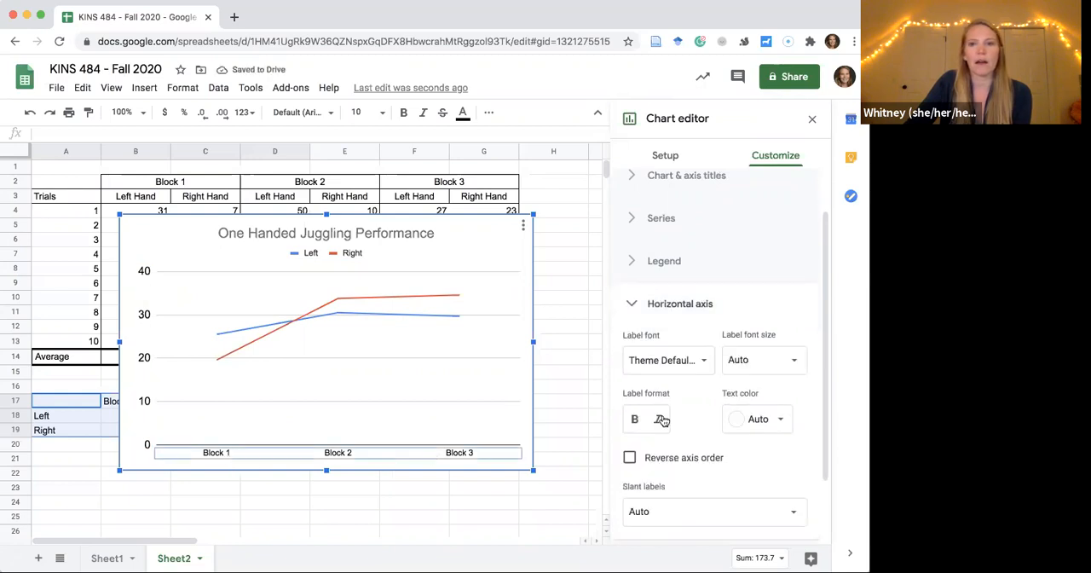
click(782, 360)
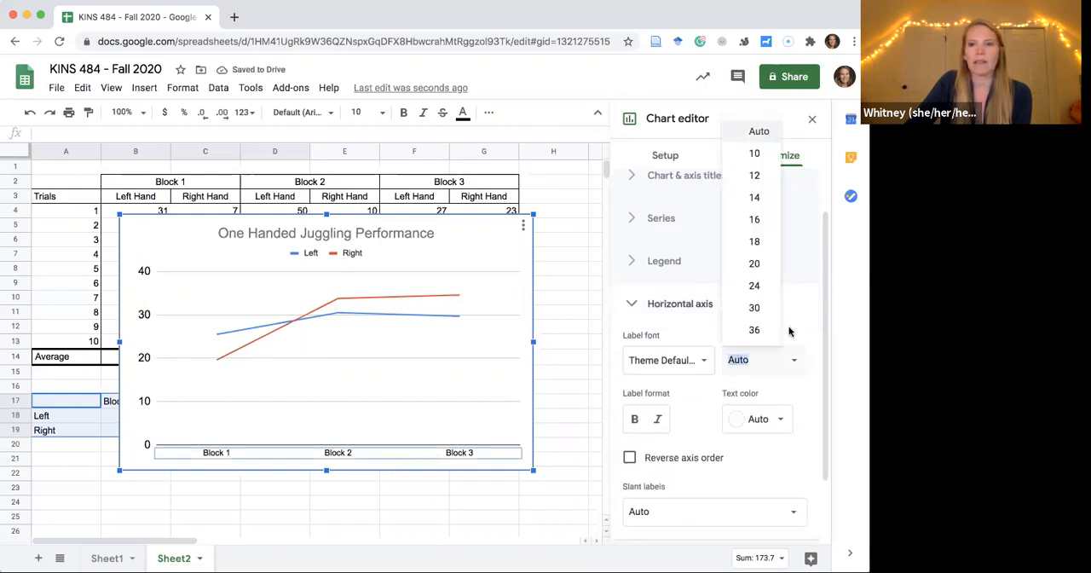
click(761, 222)
Set the font size of the chart's legend to 16.
click(300, 256)
click(784, 381)
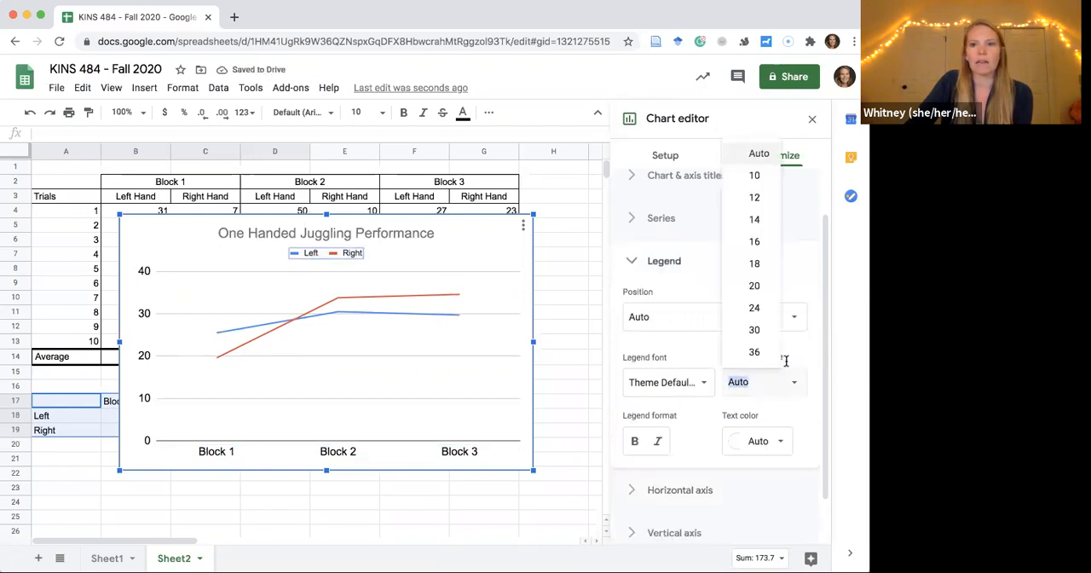
click(756, 242)
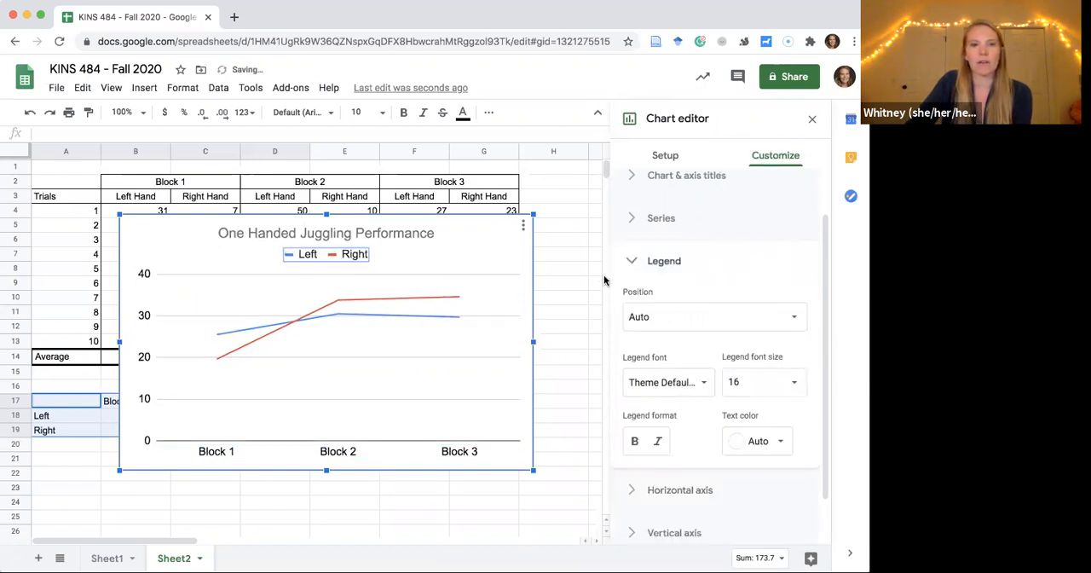
Change the line color of the Right series to black.
click(369, 298)
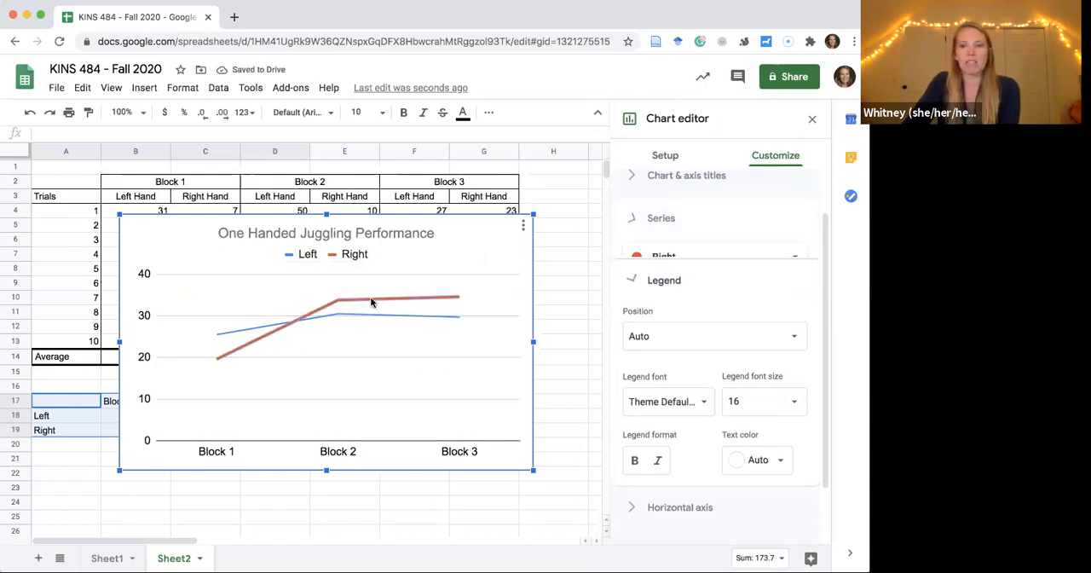
click(788, 260)
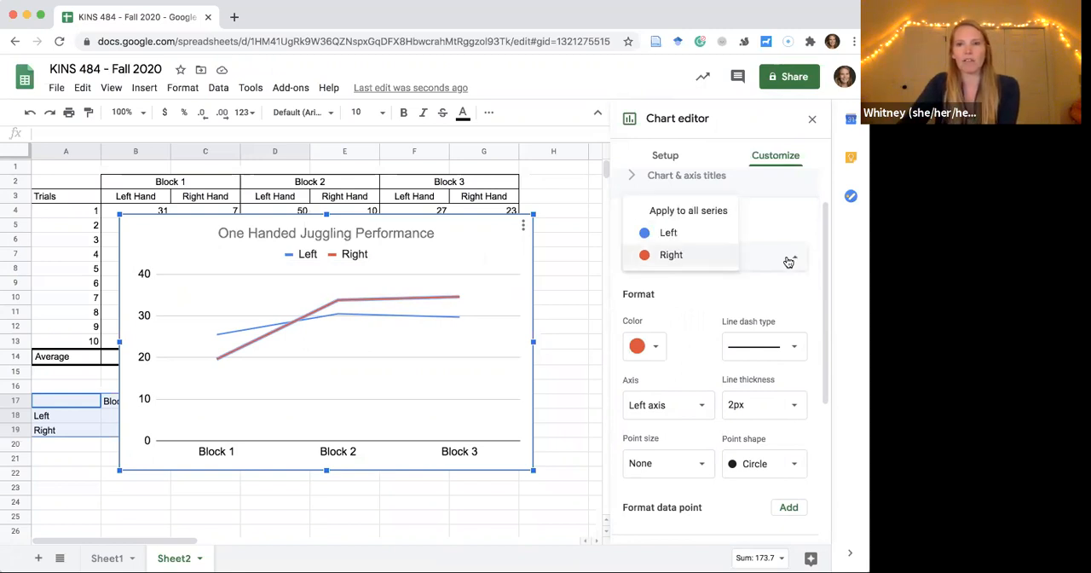
click(788, 262)
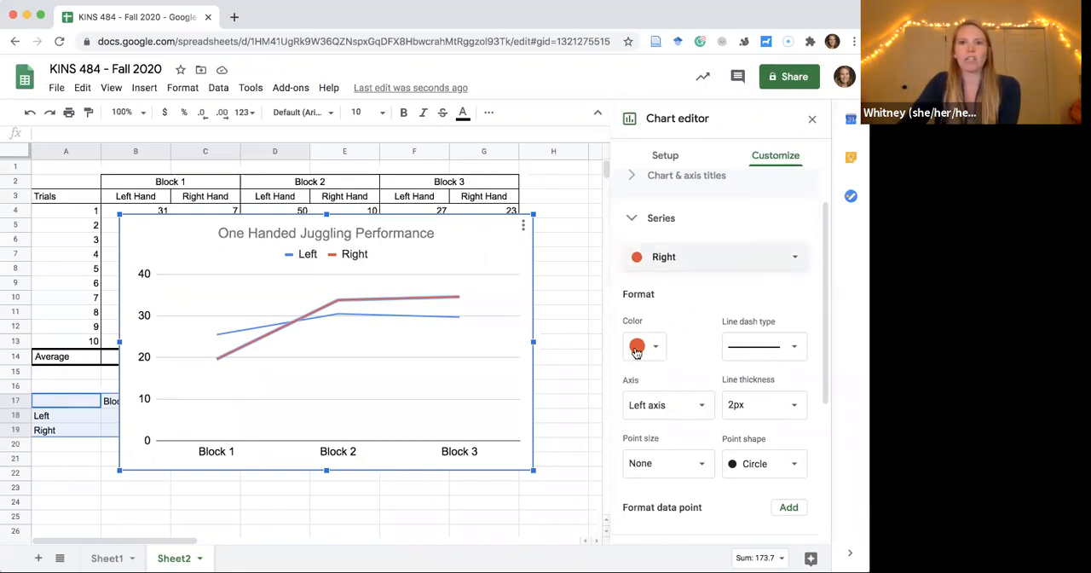
click(645, 350)
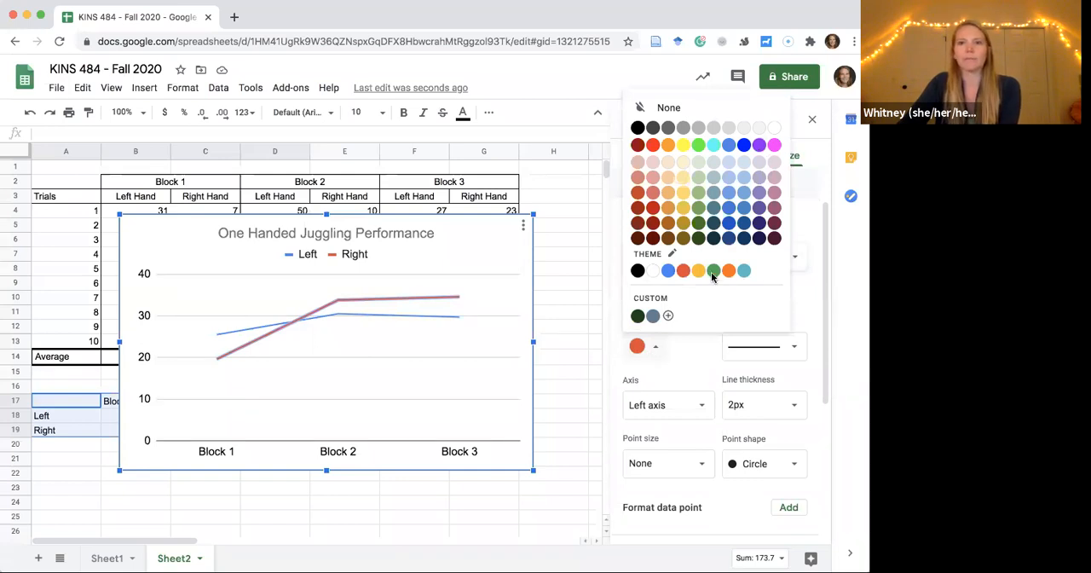
click(638, 127)
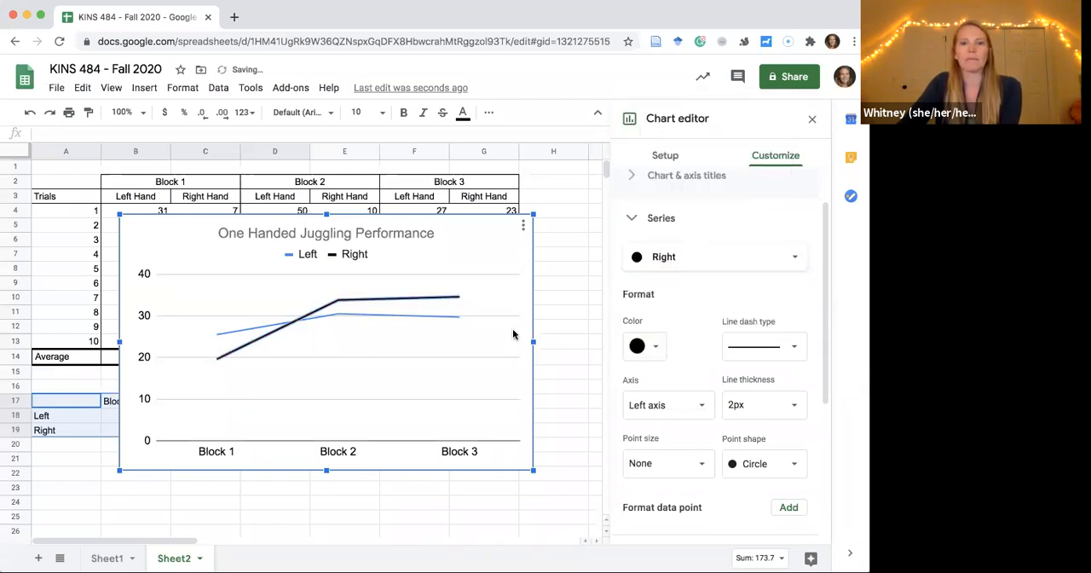
Format the Left series as a short-dashed line and change its color to black.
click(405, 315)
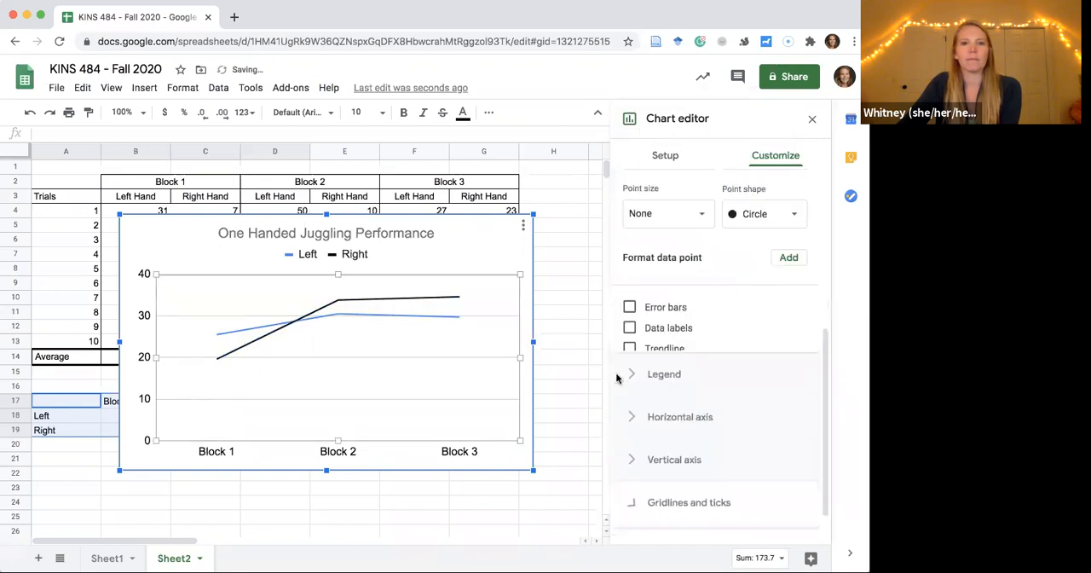
click(406, 316)
click(799, 317)
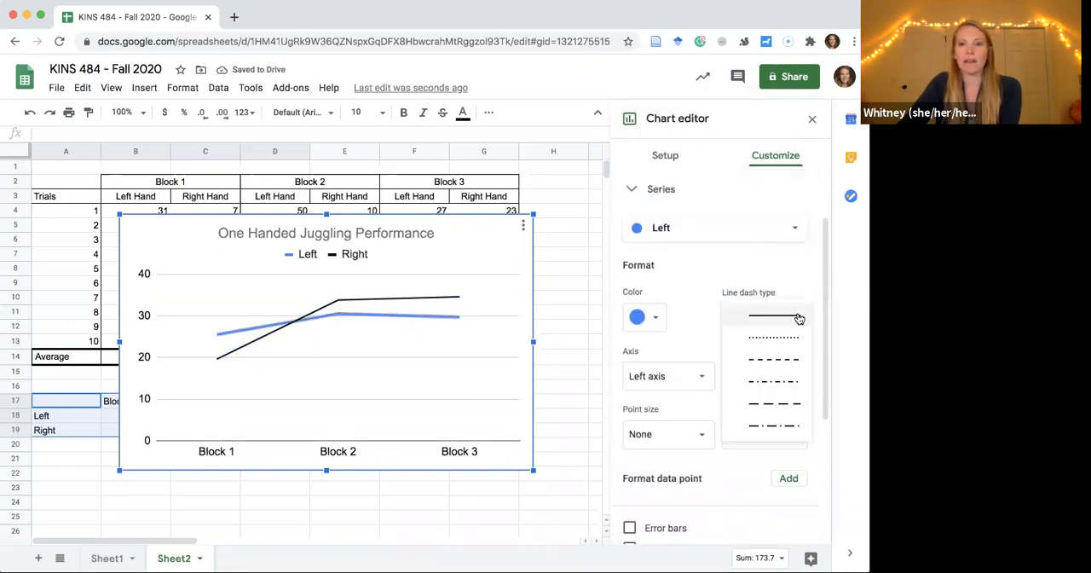
click(787, 359)
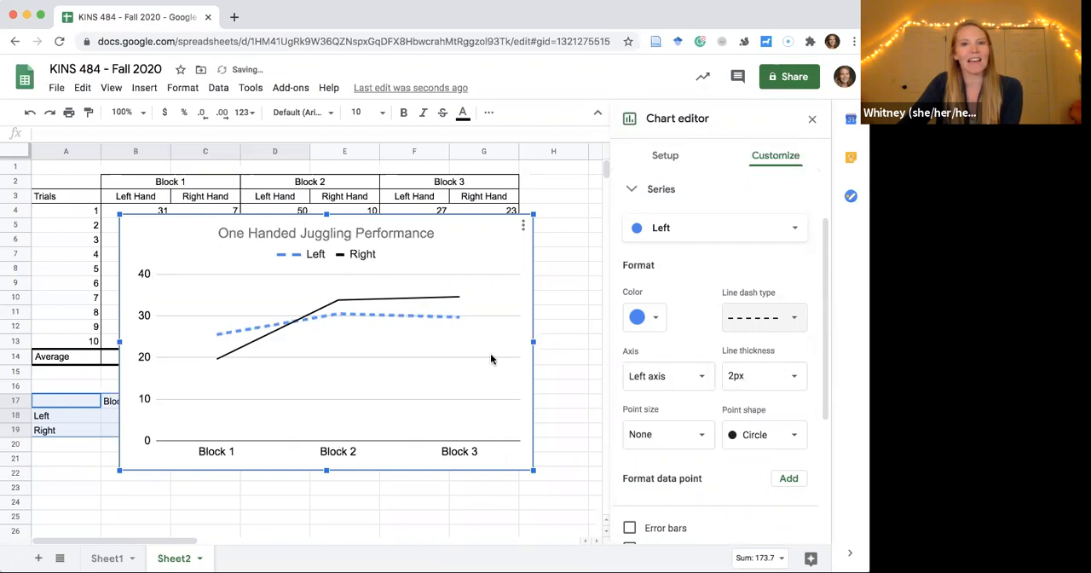
click(652, 317)
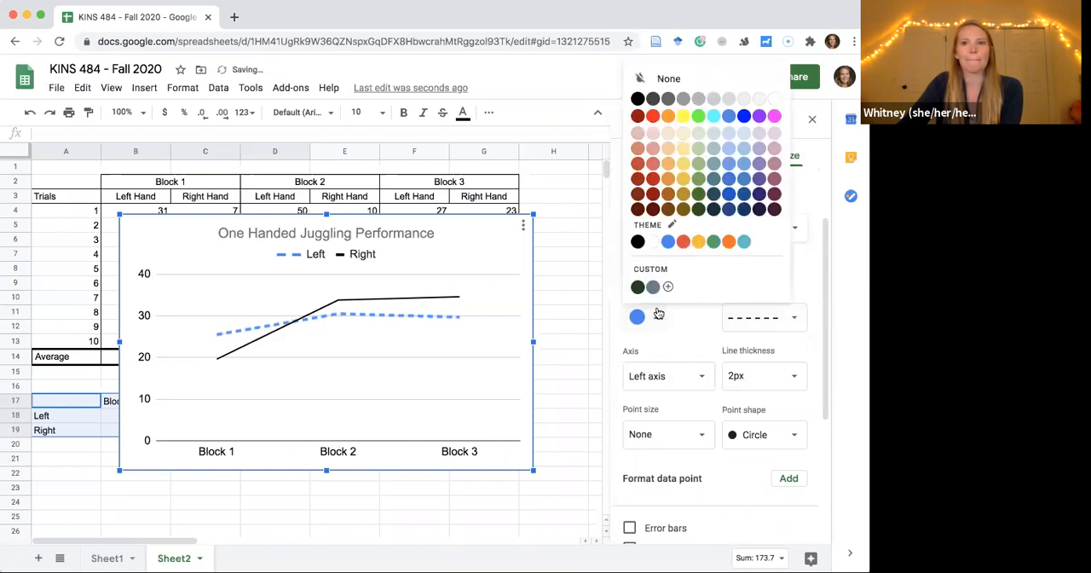
click(639, 100)
click(509, 295)
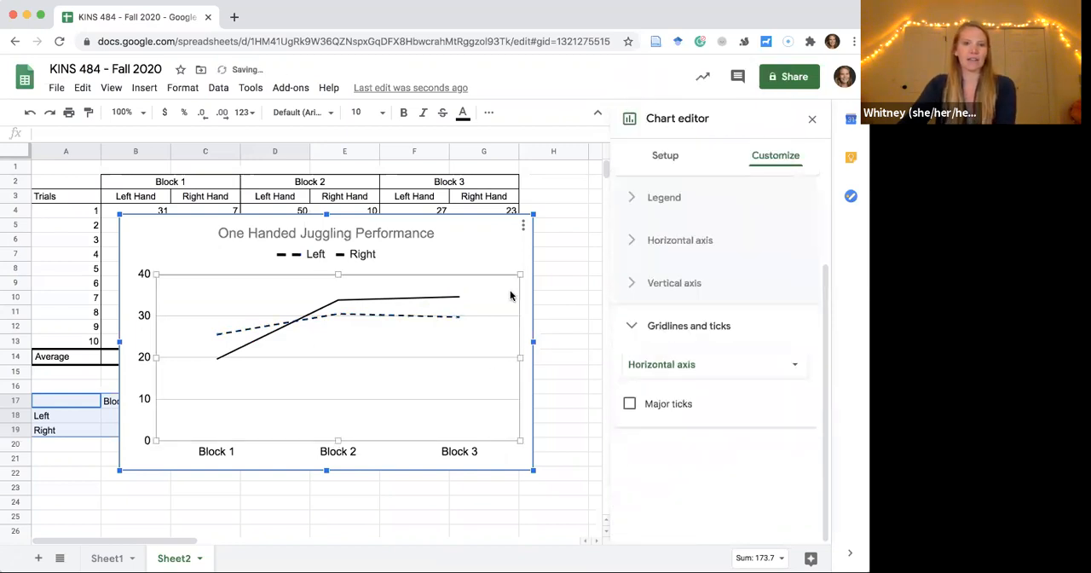
click(501, 252)
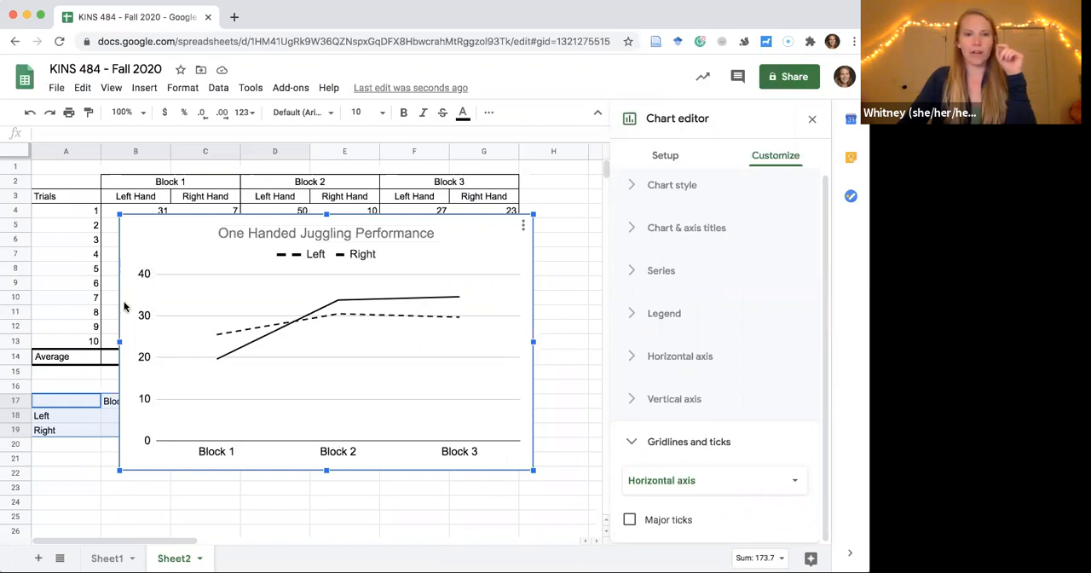
Look through the vertical axis settings and the available chart title types for an axis title option.
click(139, 352)
scroll(715, 357, down, 3)
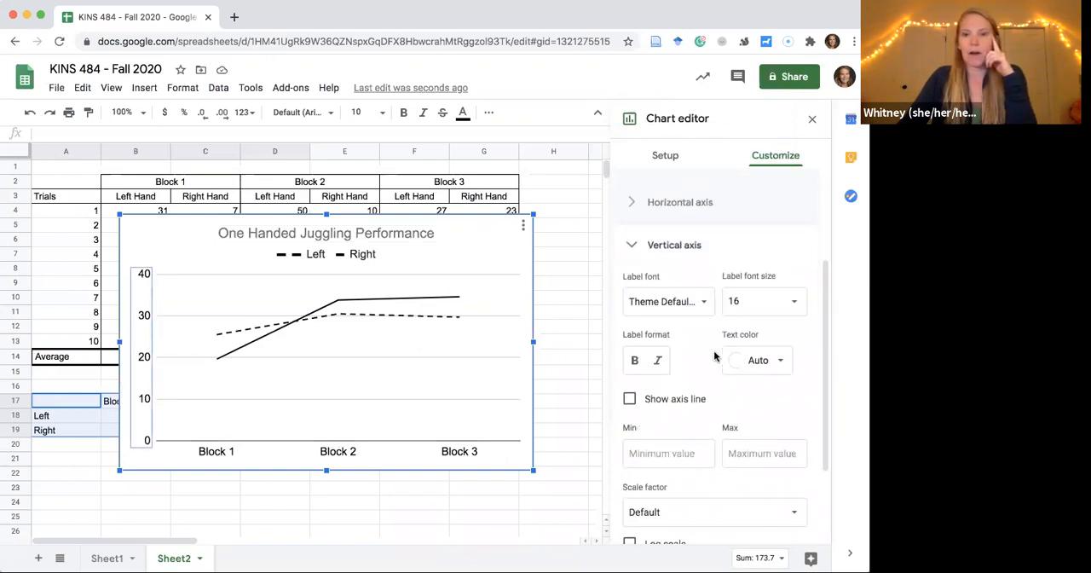
scroll(715, 357, down, 1)
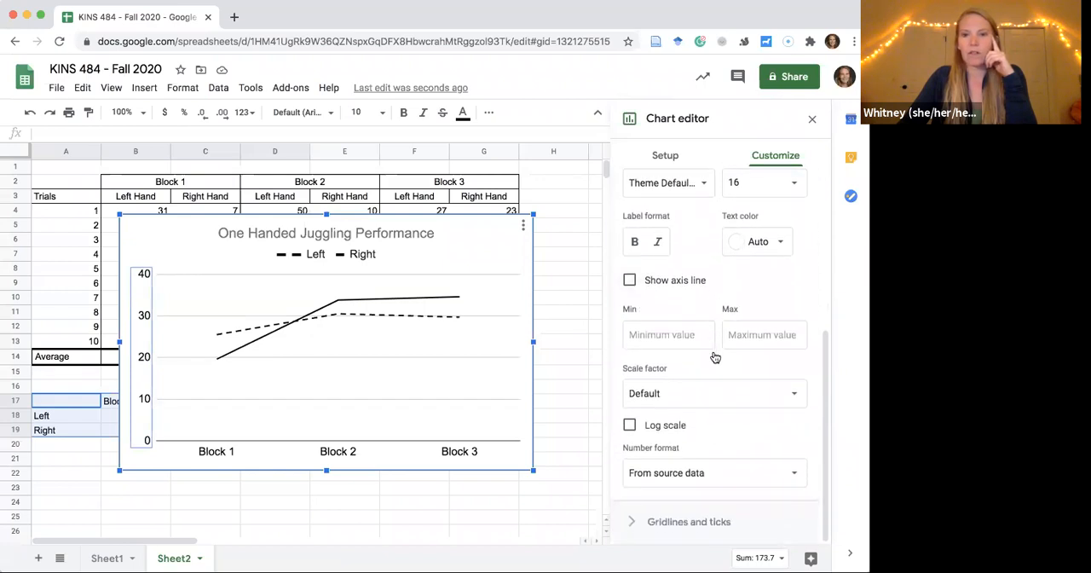
scroll(714, 356, up, 4)
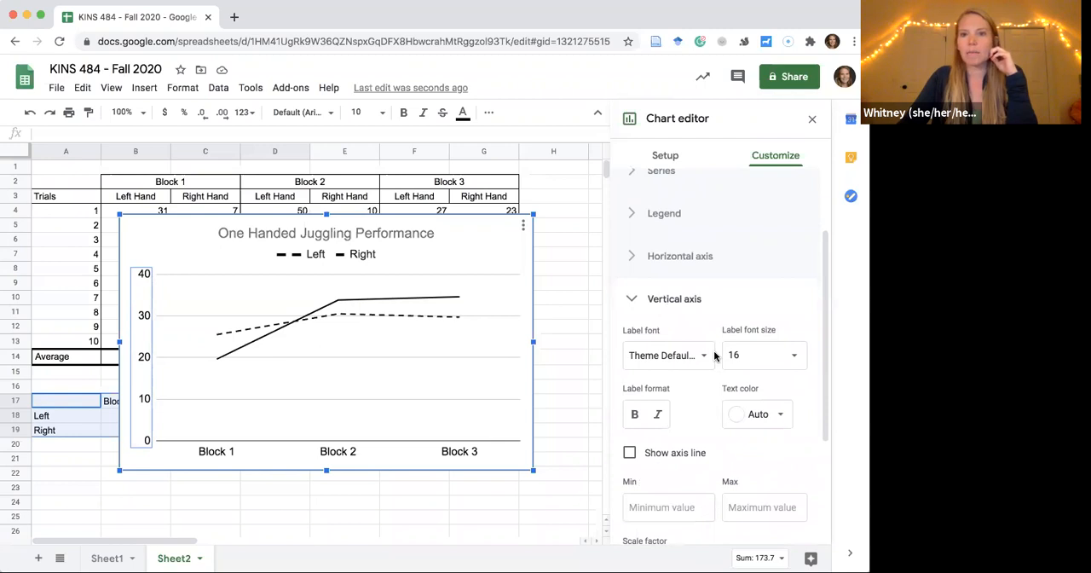
scroll(715, 357, down, 3)
scroll(714, 354, up, 3)
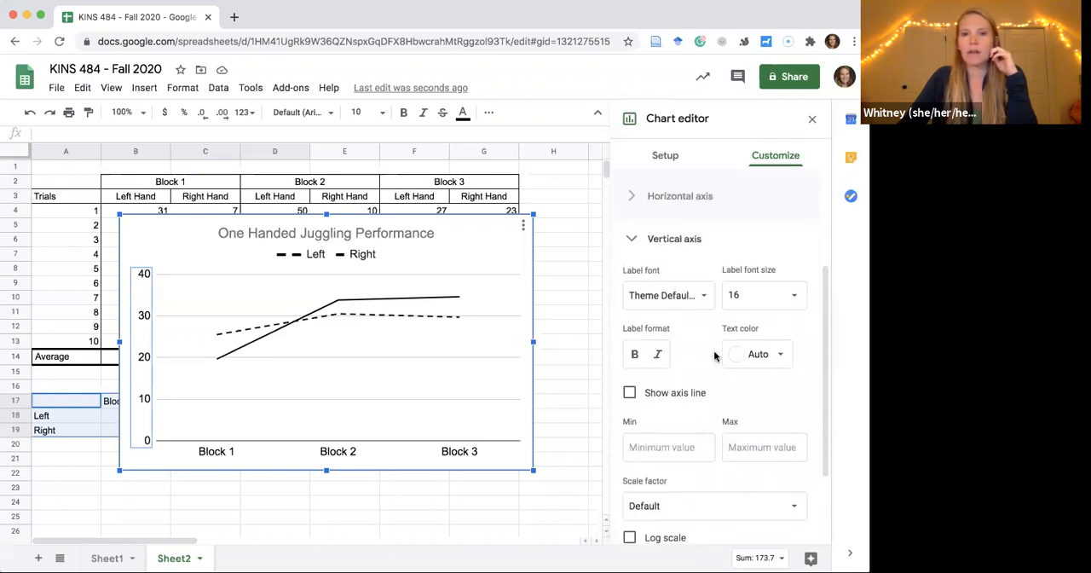
click(671, 251)
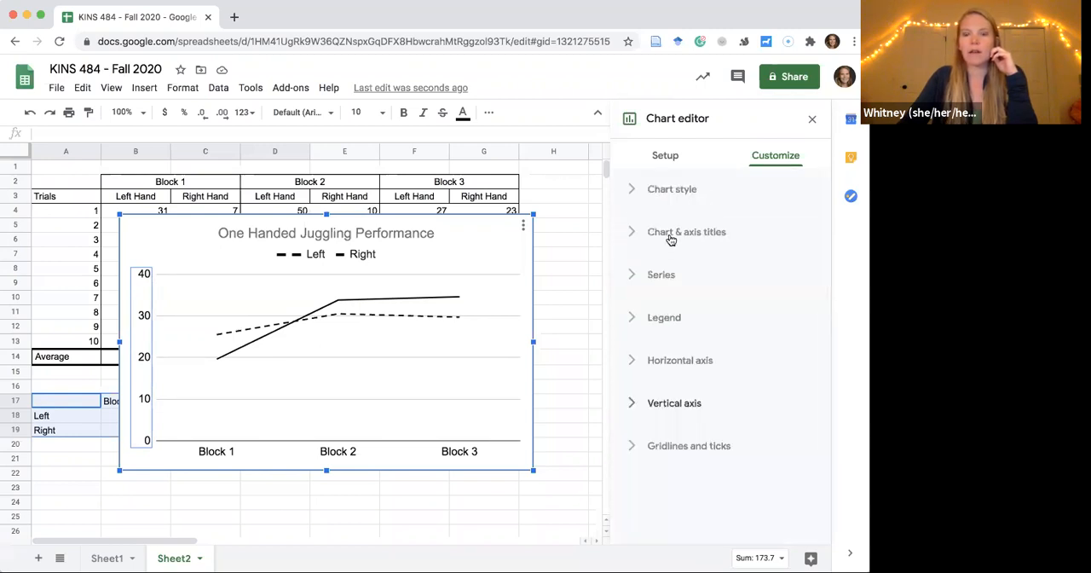
click(670, 240)
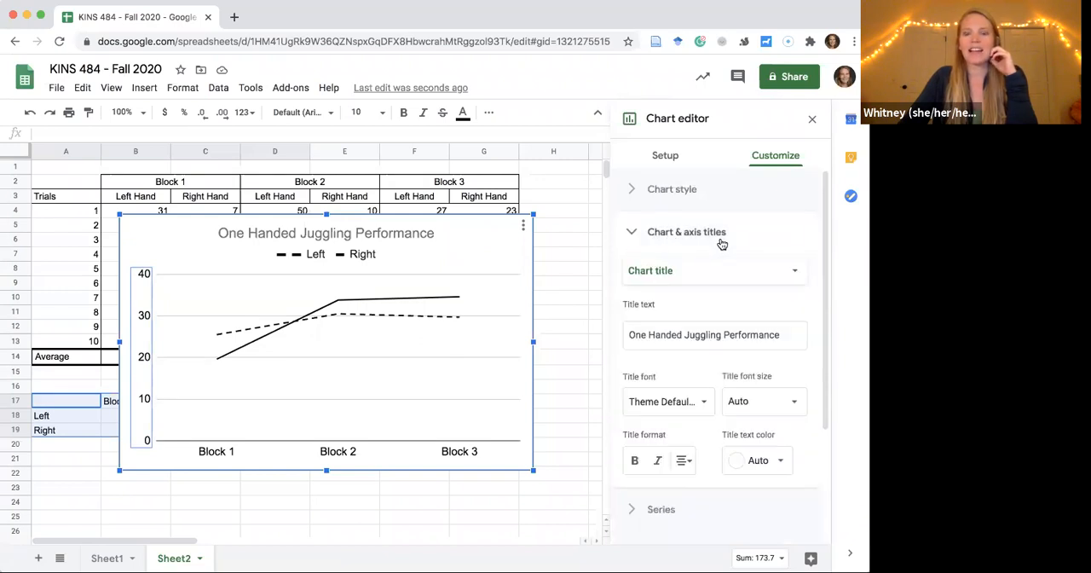
click(758, 272)
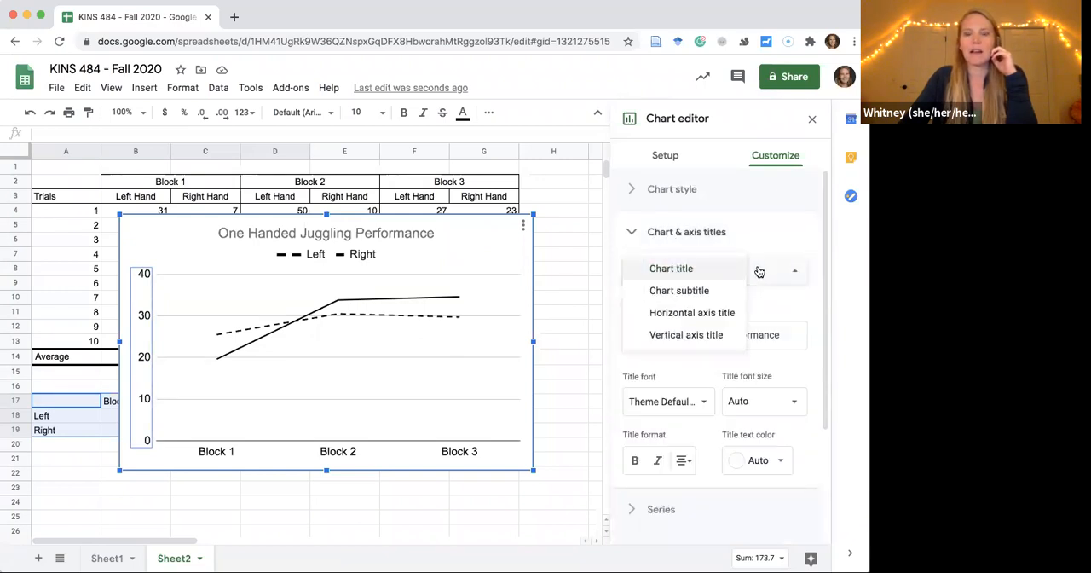
click(786, 245)
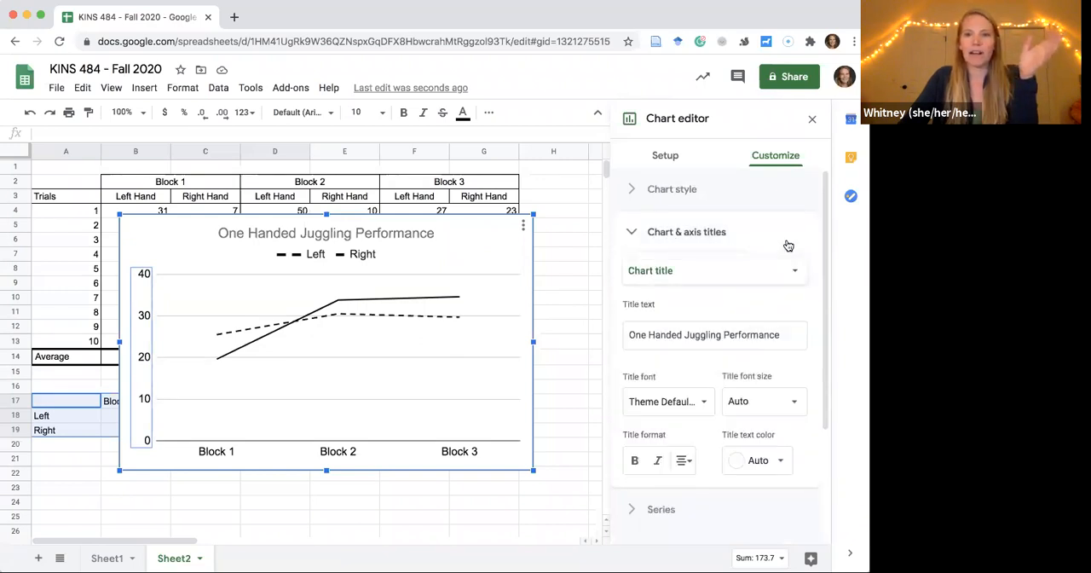
Add the vertical axis title "Number of Catches" to the chart with font size 18.
click(671, 239)
scroll(767, 406, down, 2)
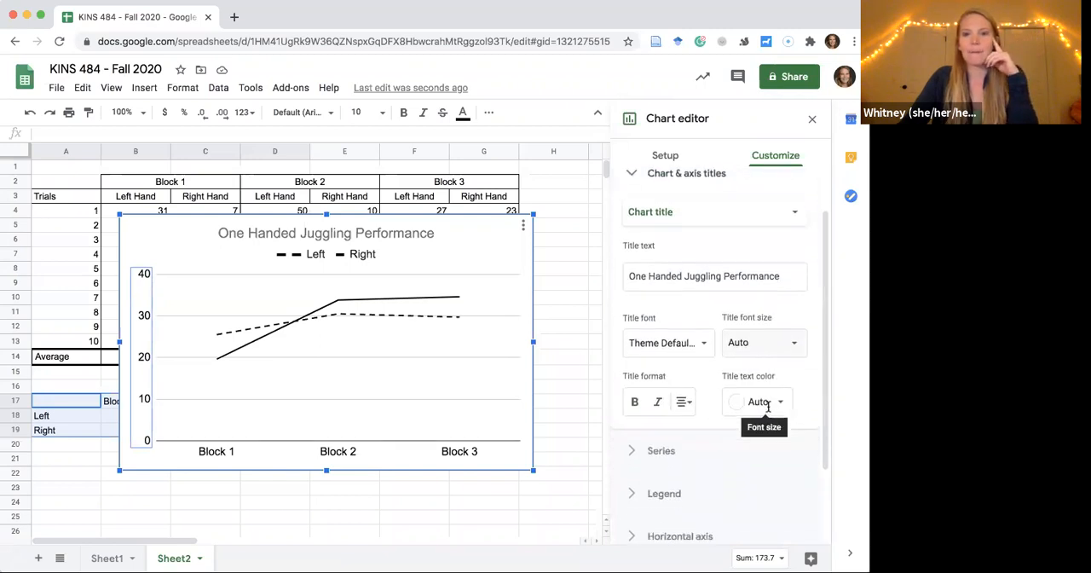
scroll(767, 407, up, 1)
click(767, 269)
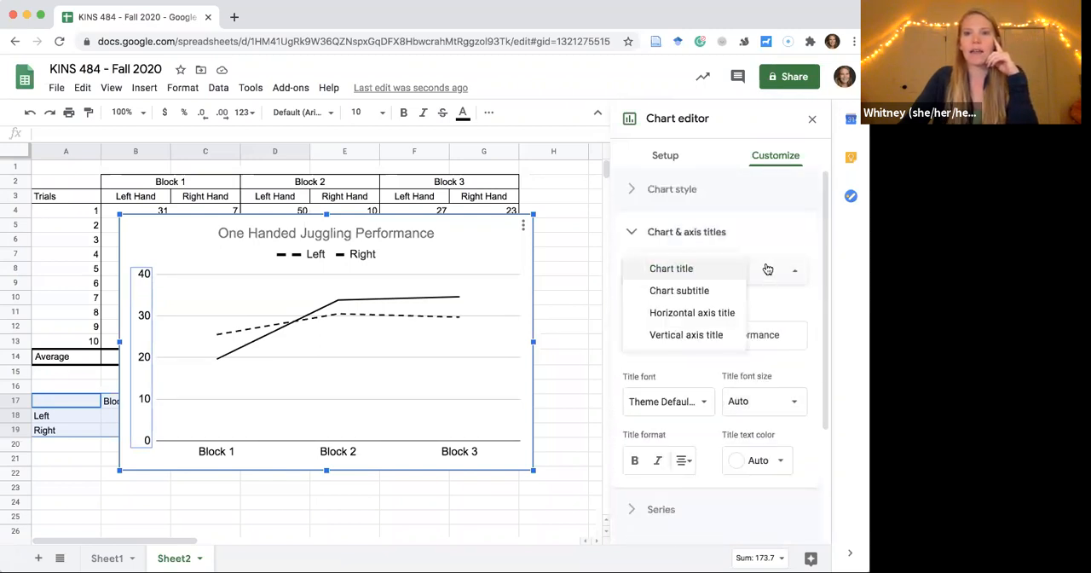
click(706, 334)
click(723, 332)
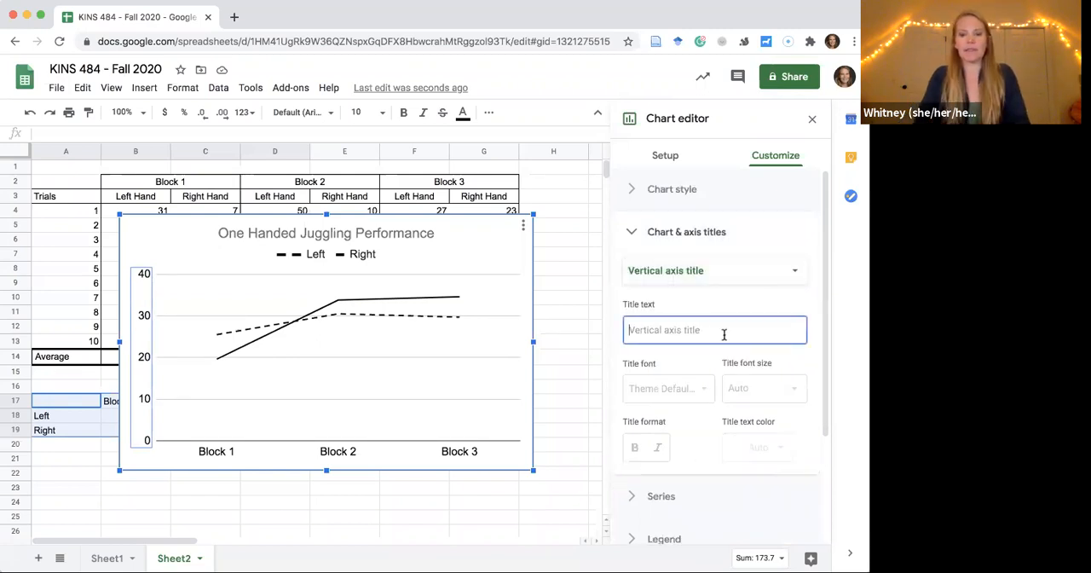
text(Number of )
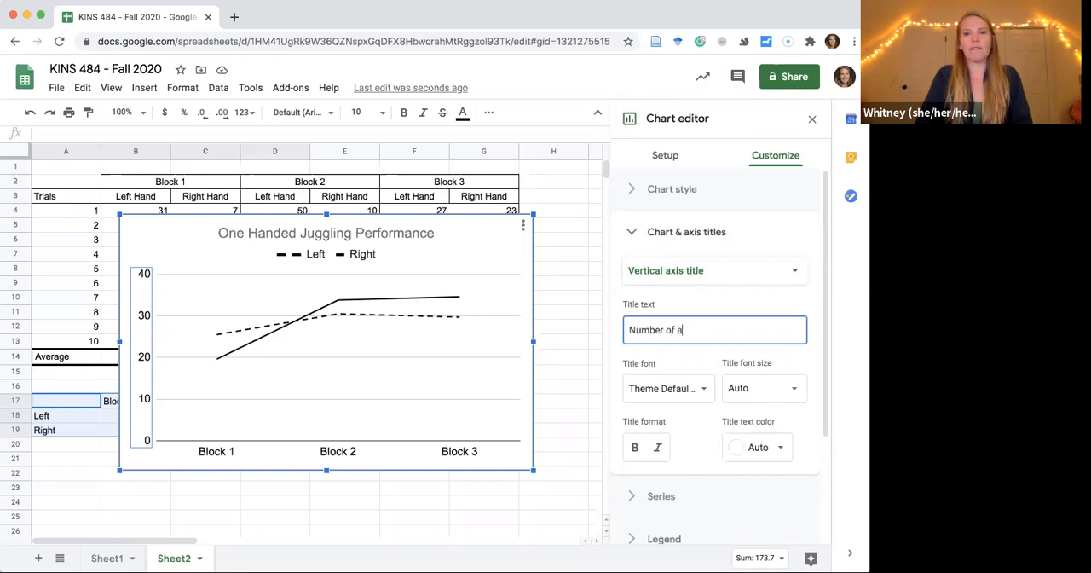
text(Catches)
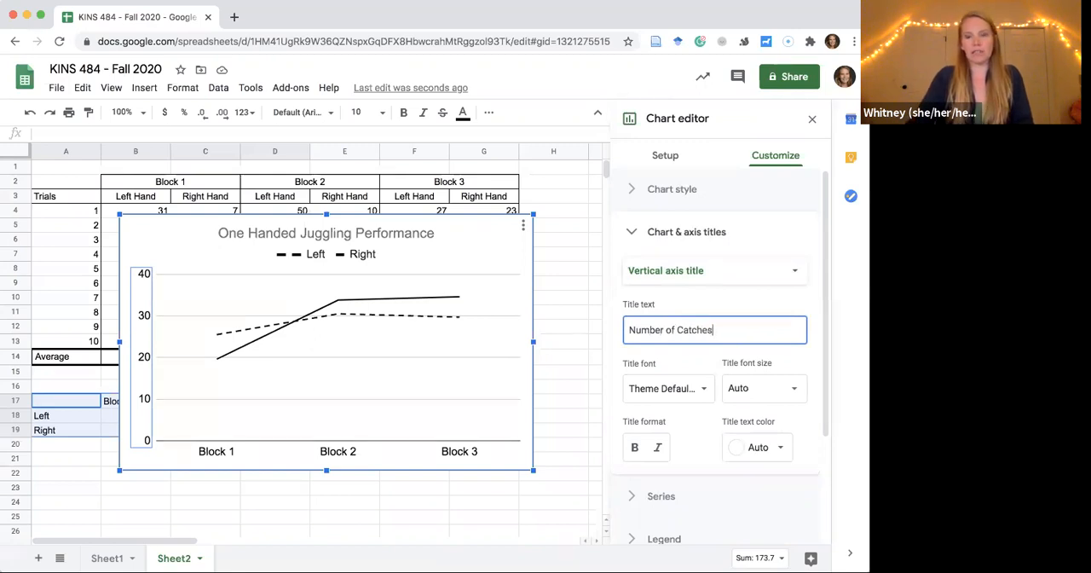
click(789, 390)
click(753, 269)
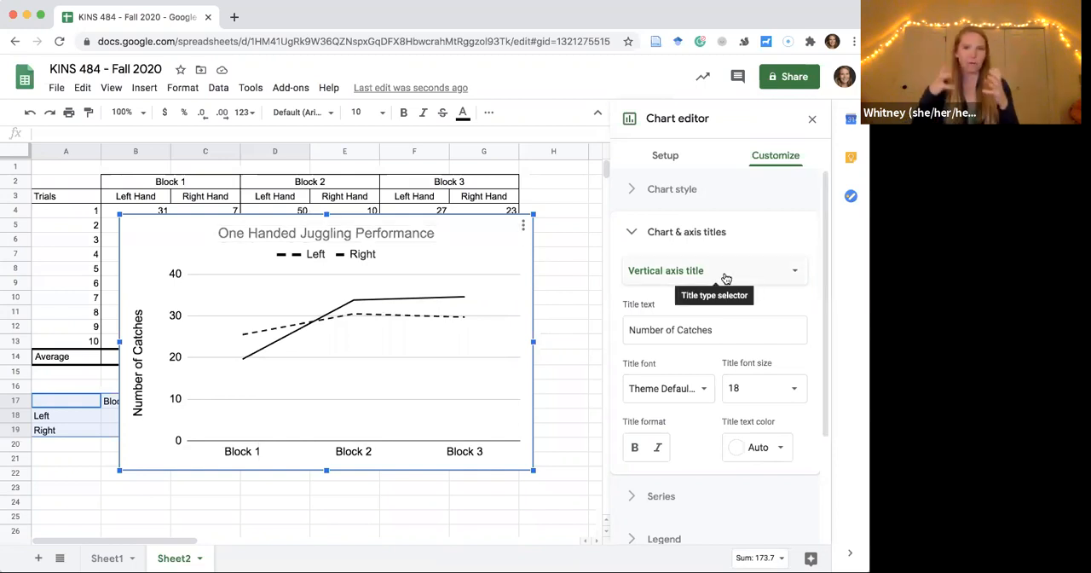
Set the chart legend's position to Right.
click(707, 232)
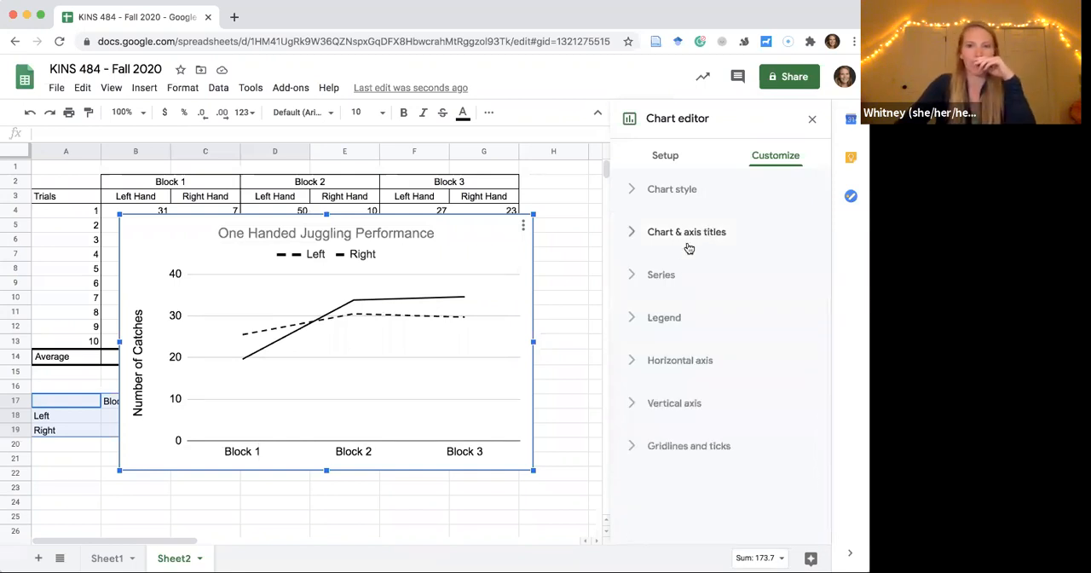
click(679, 317)
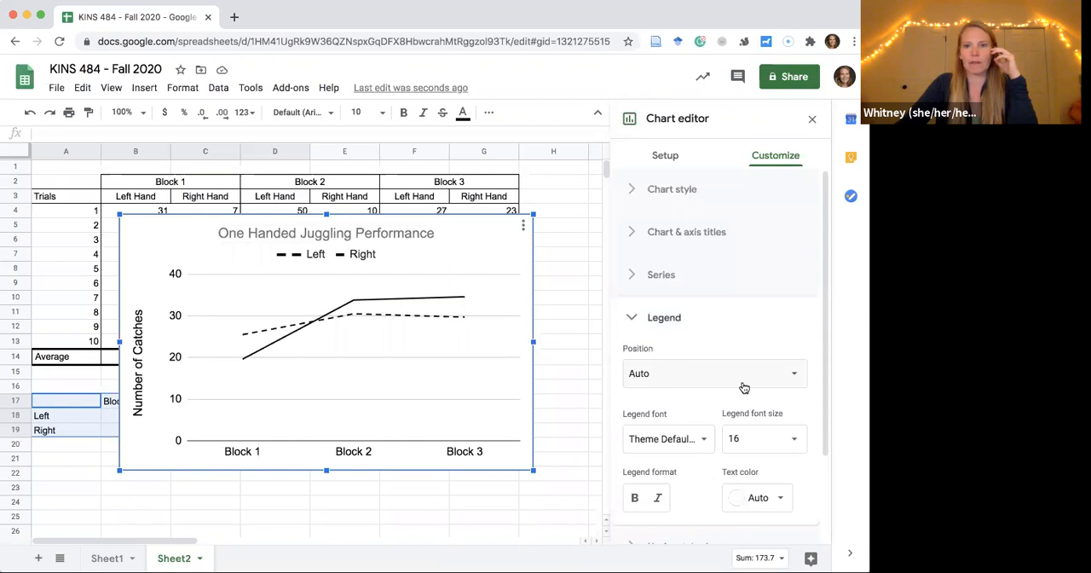
click(779, 375)
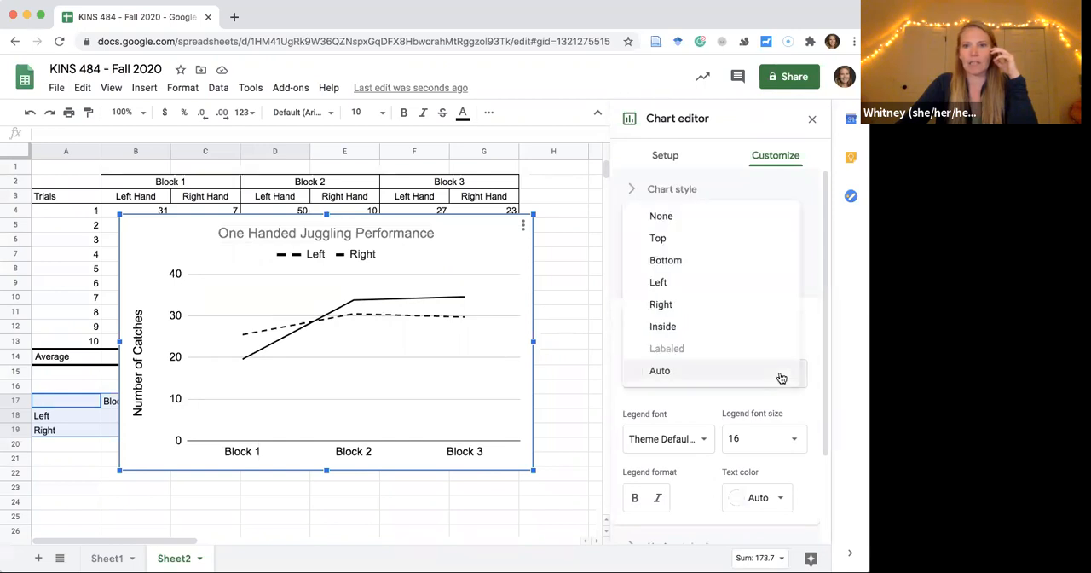
click(731, 304)
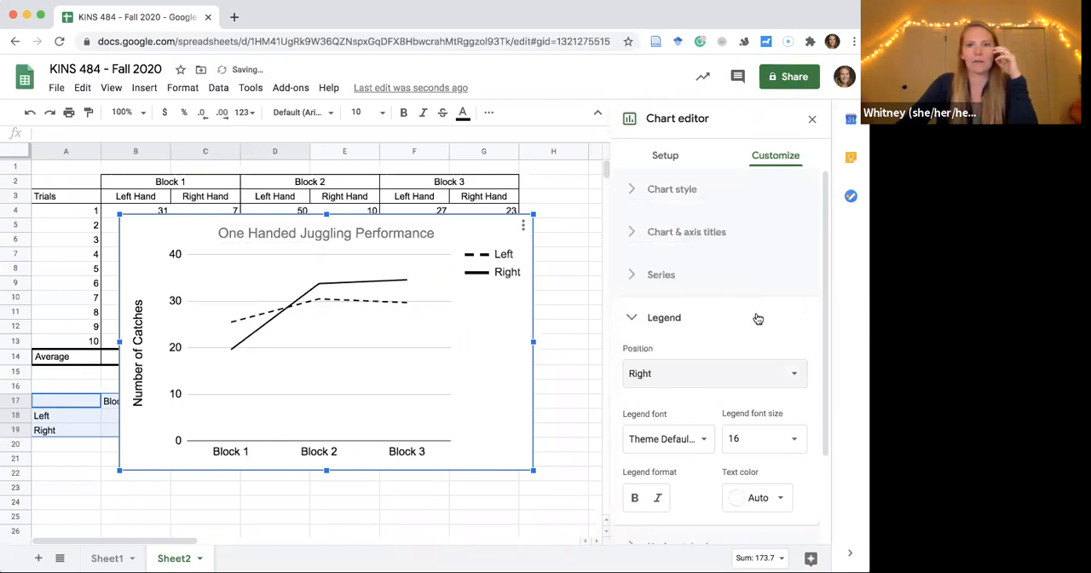
click(660, 318)
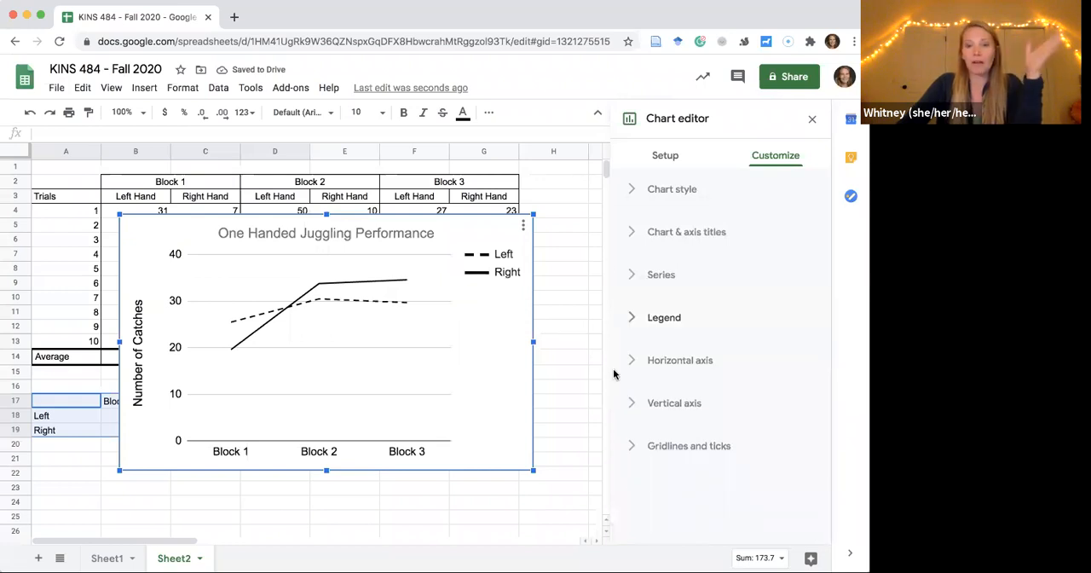